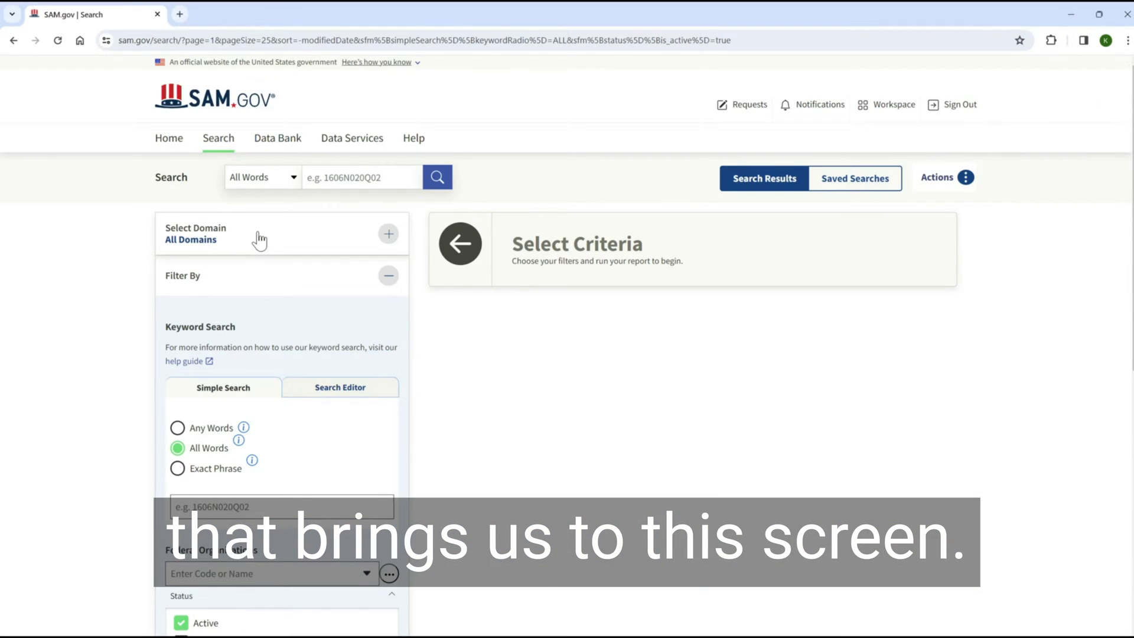
# Set the search domain to Contract Opportunities.
pyautogui.click(260, 240)
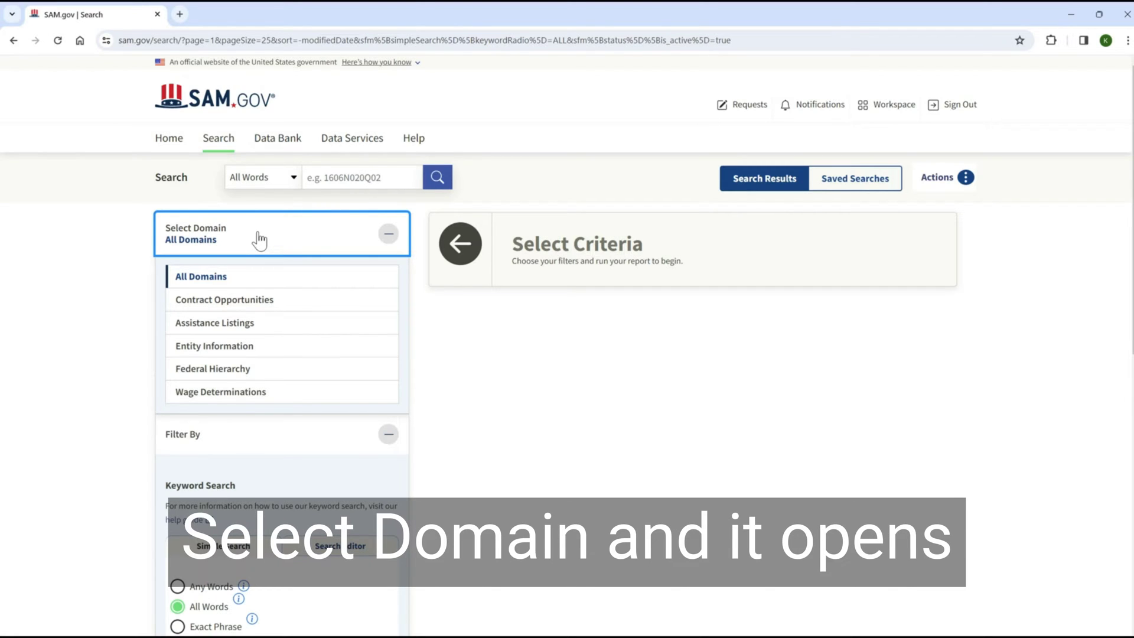
pyautogui.click(236, 301)
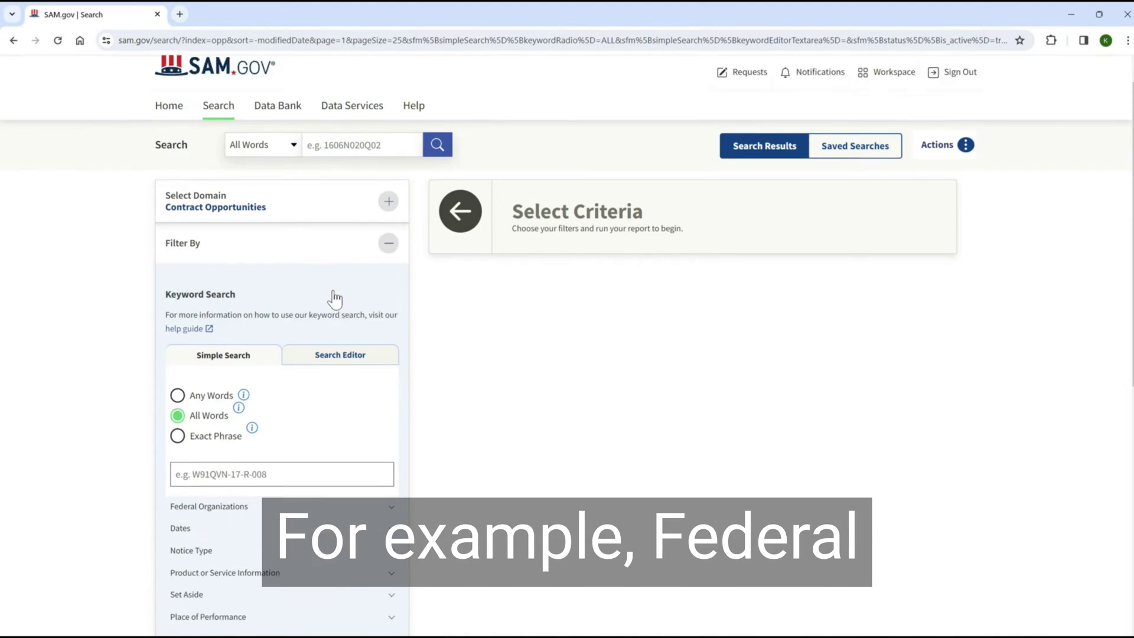
# Look up "veterans" in the Federal Organizations filter, clear the entry without choosing an agency, and collapse the filter.
pyautogui.scroll(-3, 335, 299)
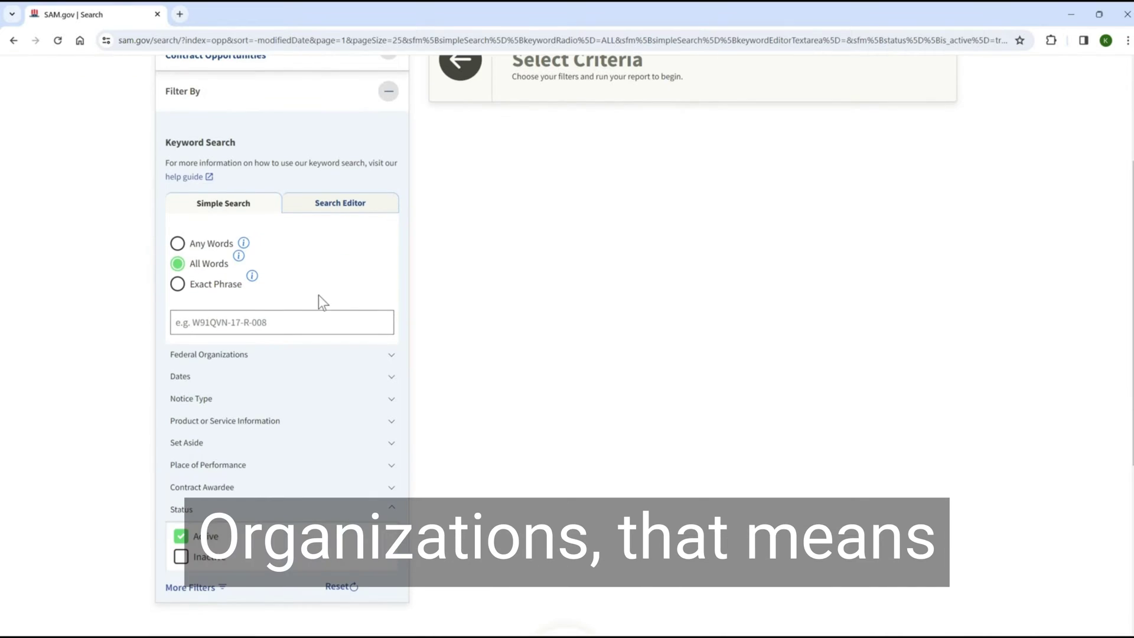
pyautogui.click(197, 355)
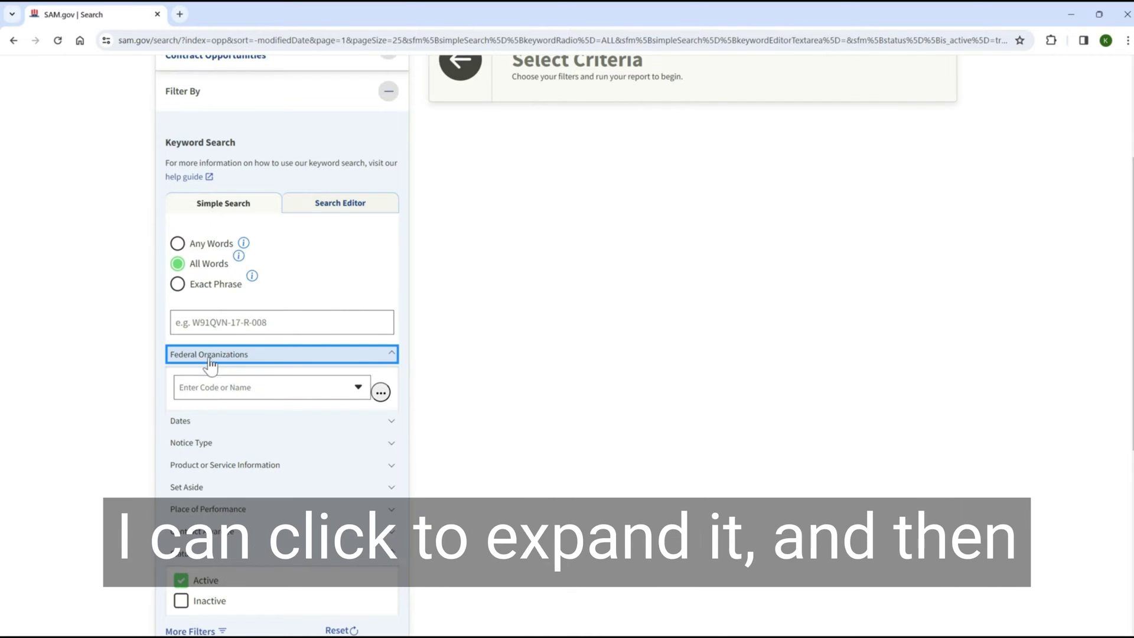
pyautogui.click(359, 389)
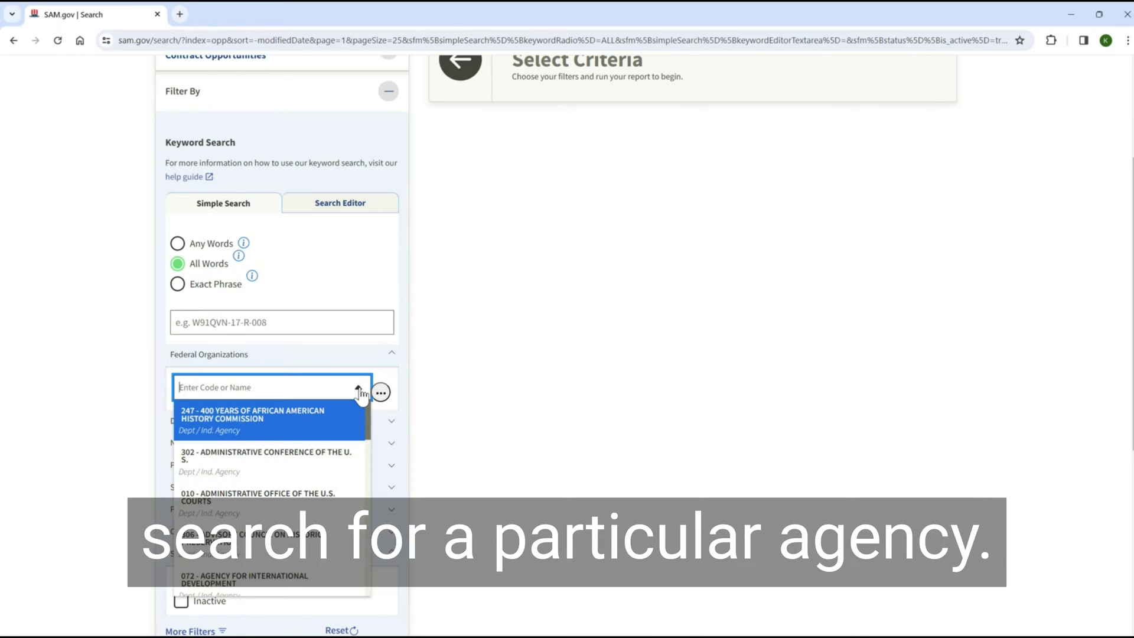
pyautogui.write('vete')
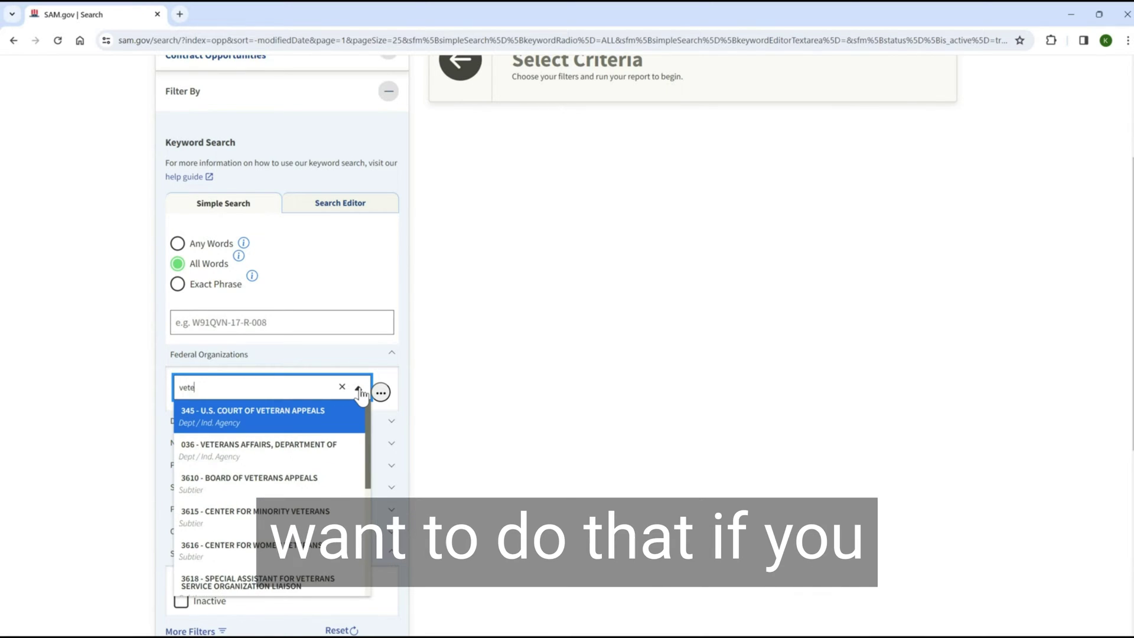
pyautogui.write('rans')
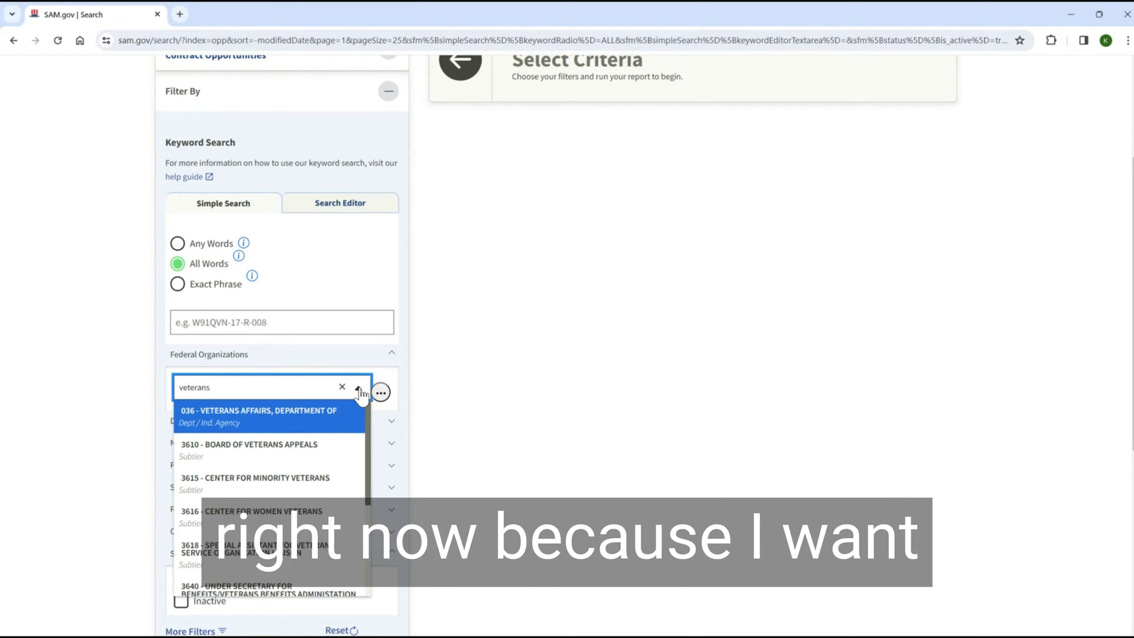
pyautogui.click(342, 387)
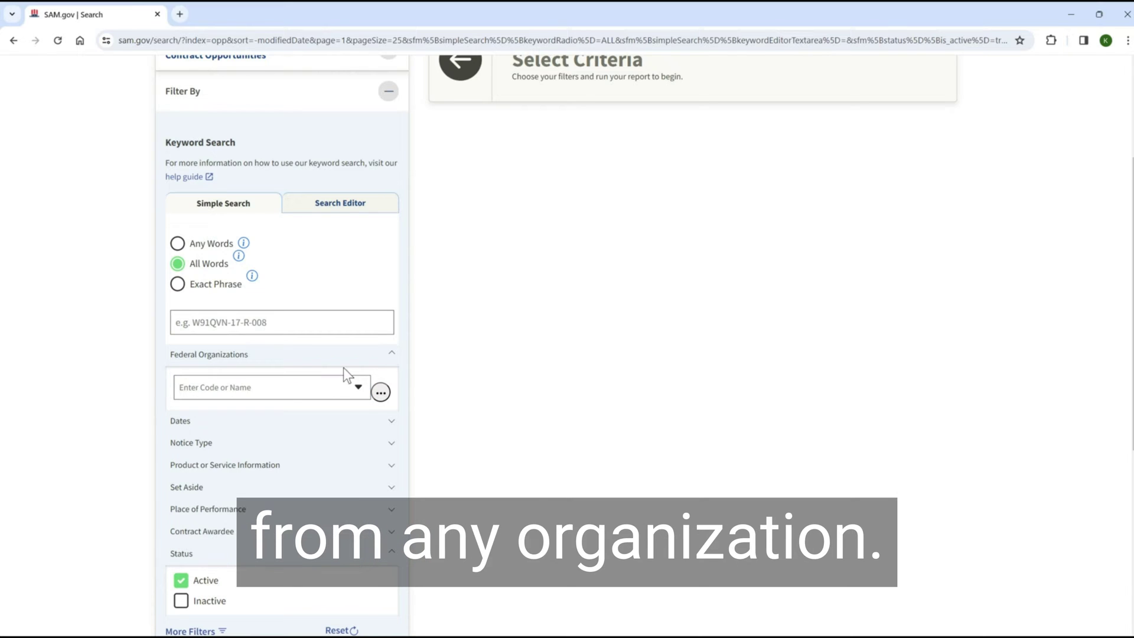
pyautogui.click(334, 355)
# Expand the Notice Type filter, review its options and add Sources Sought.
pyautogui.scroll(-3, 298, 400)
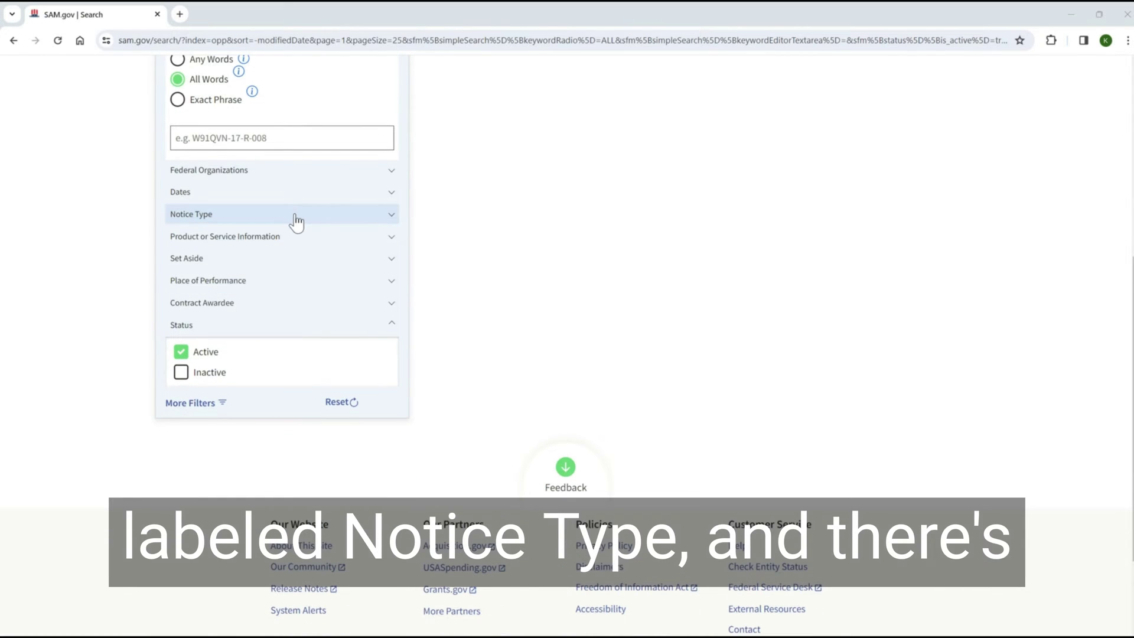
pyautogui.click(297, 223)
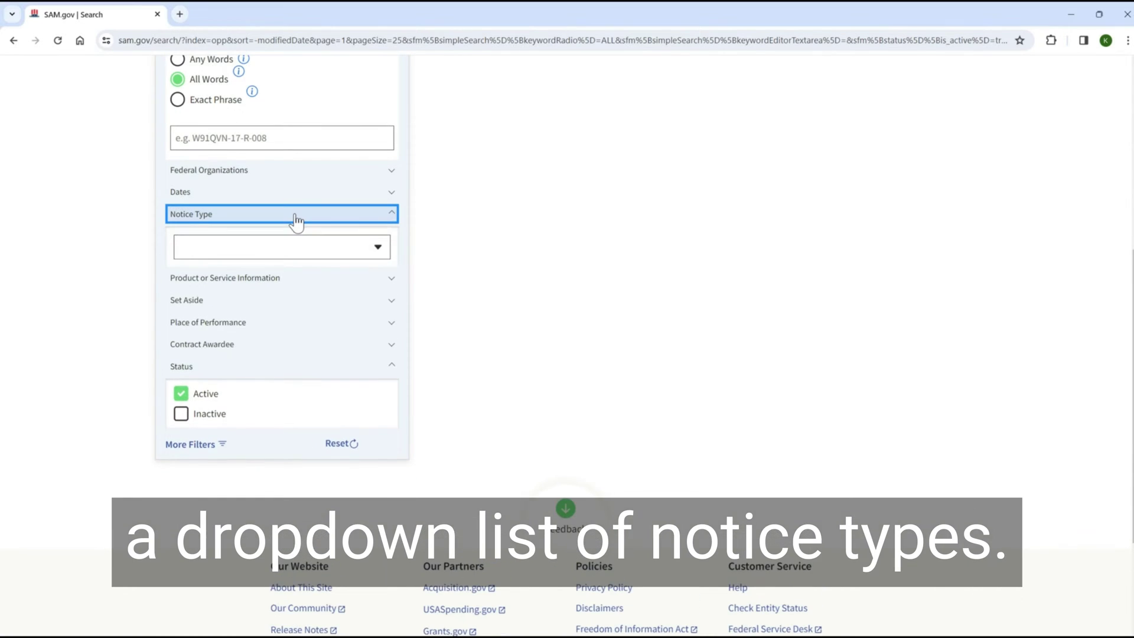
pyautogui.click(377, 248)
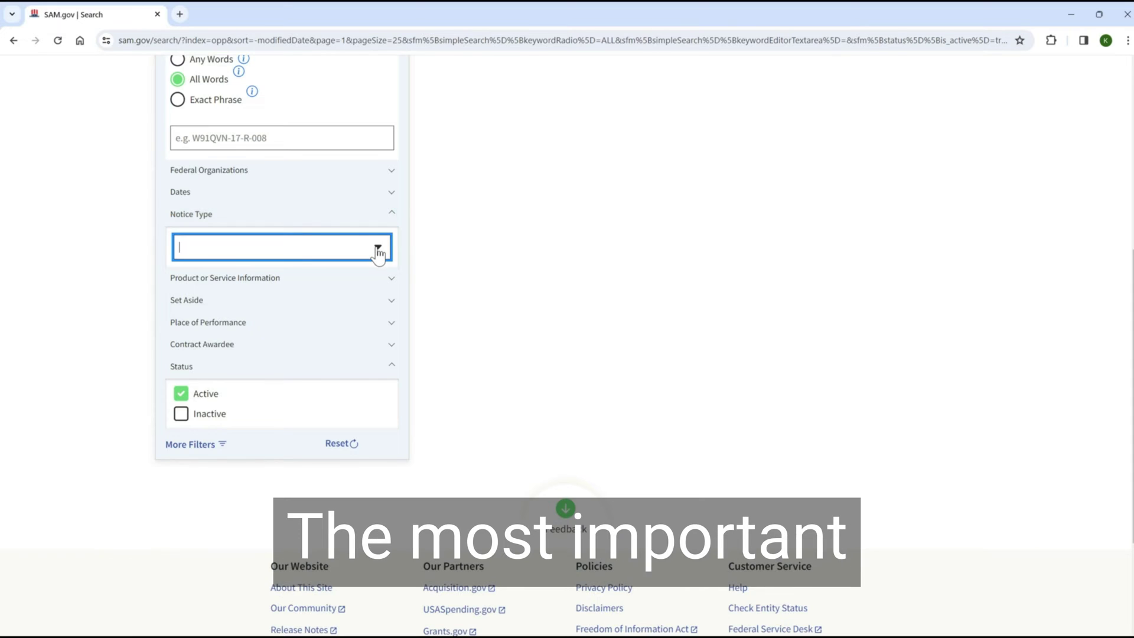
pyautogui.scroll(-3, 350, 317)
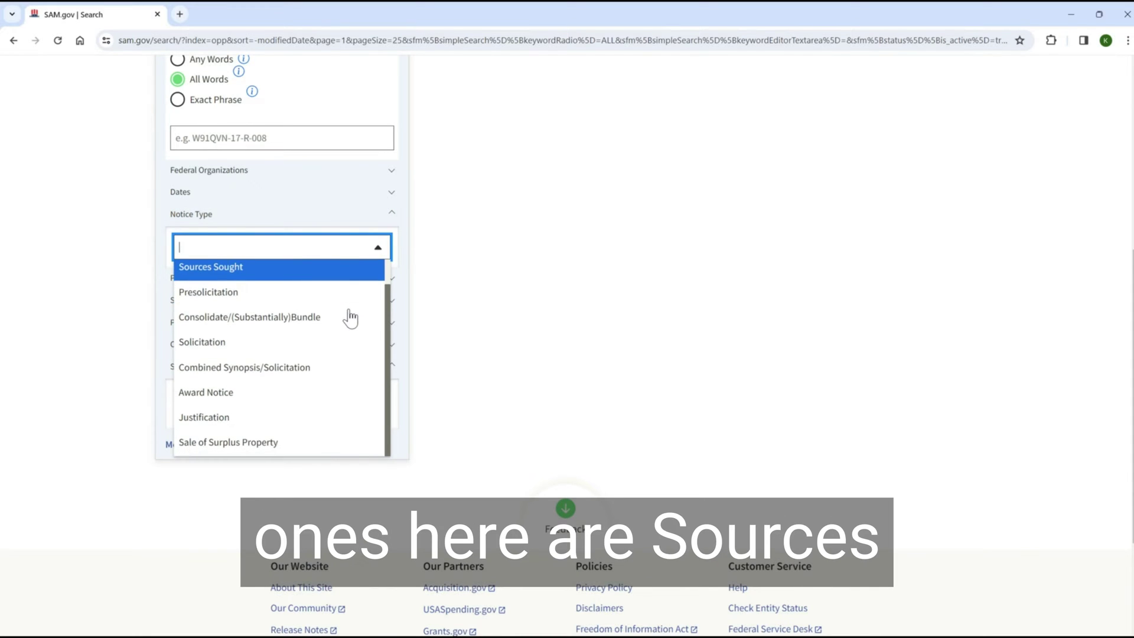
pyautogui.scroll(3, 352, 317)
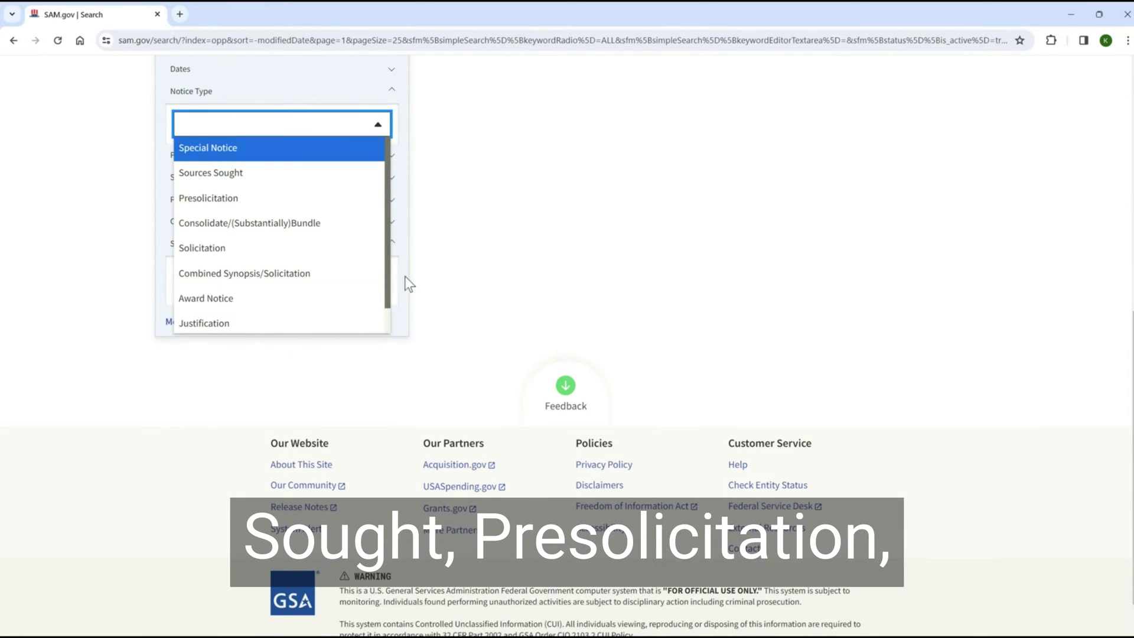
pyautogui.scroll(3, 569, 263)
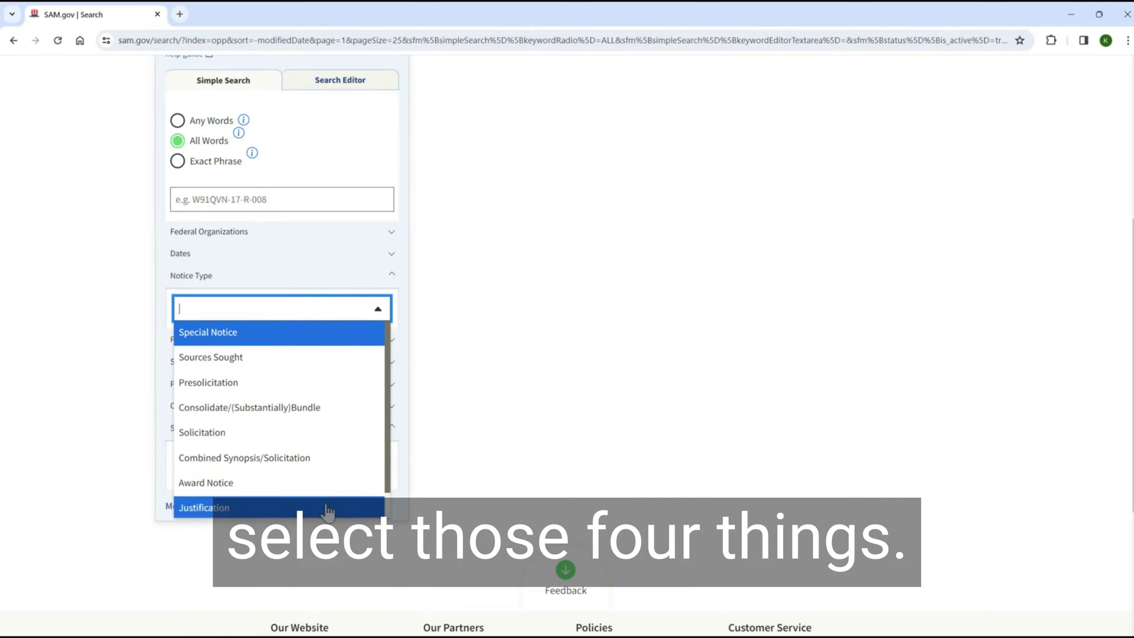
pyautogui.click(345, 367)
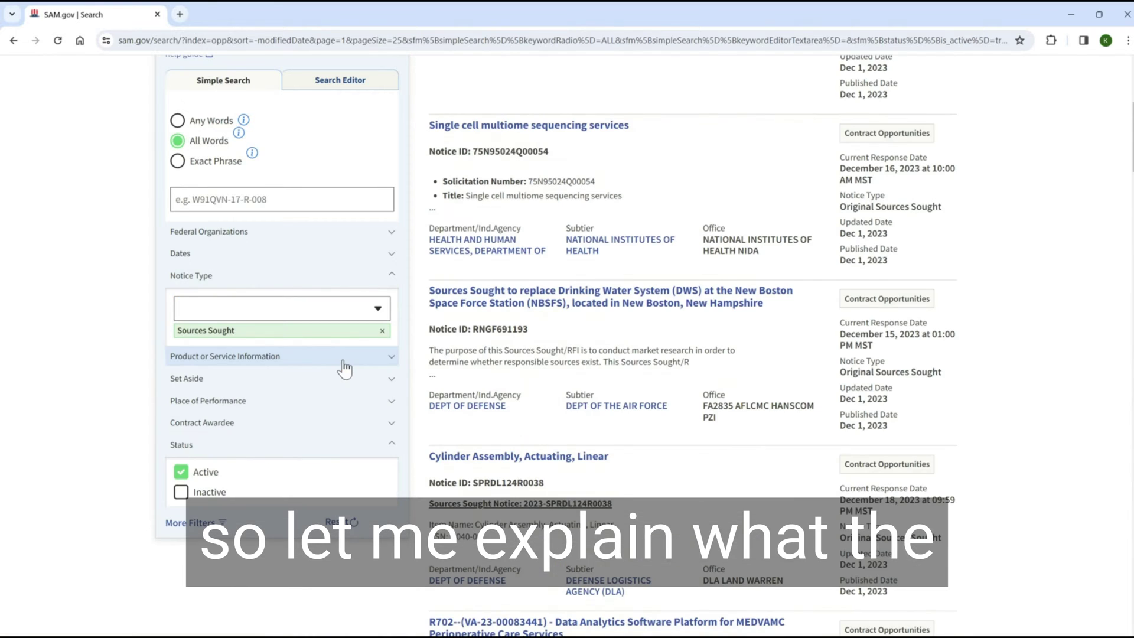
# Add Presolicitation, Solicitation and Combined Synopsis/Solicitation to the Notice Type filter.
pyautogui.click(377, 310)
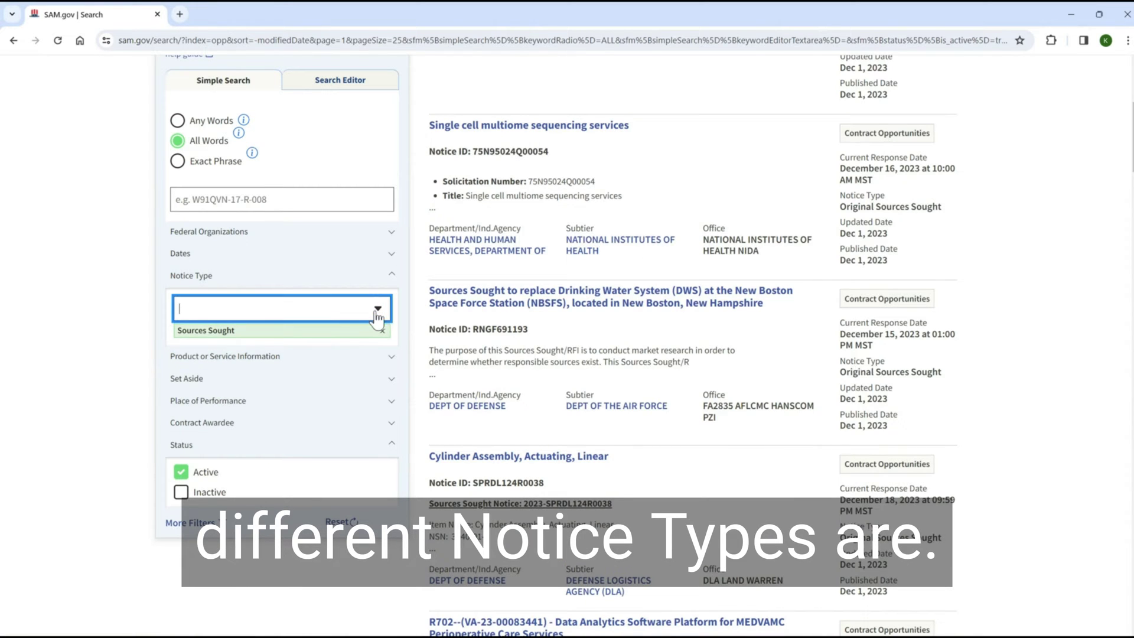
pyautogui.click(240, 383)
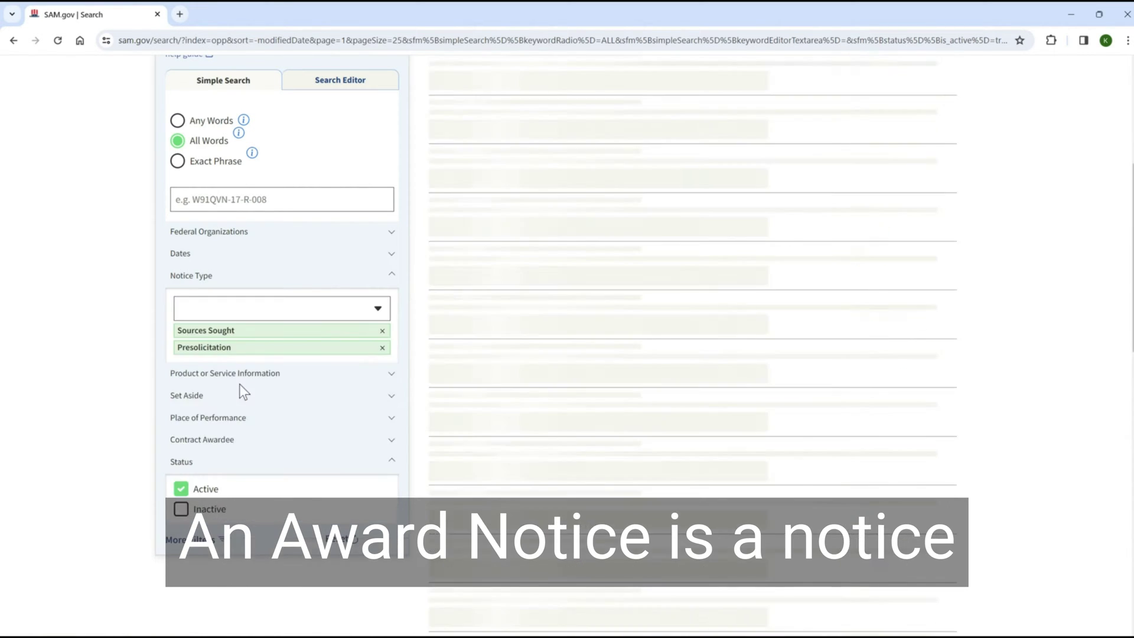
pyautogui.click(381, 309)
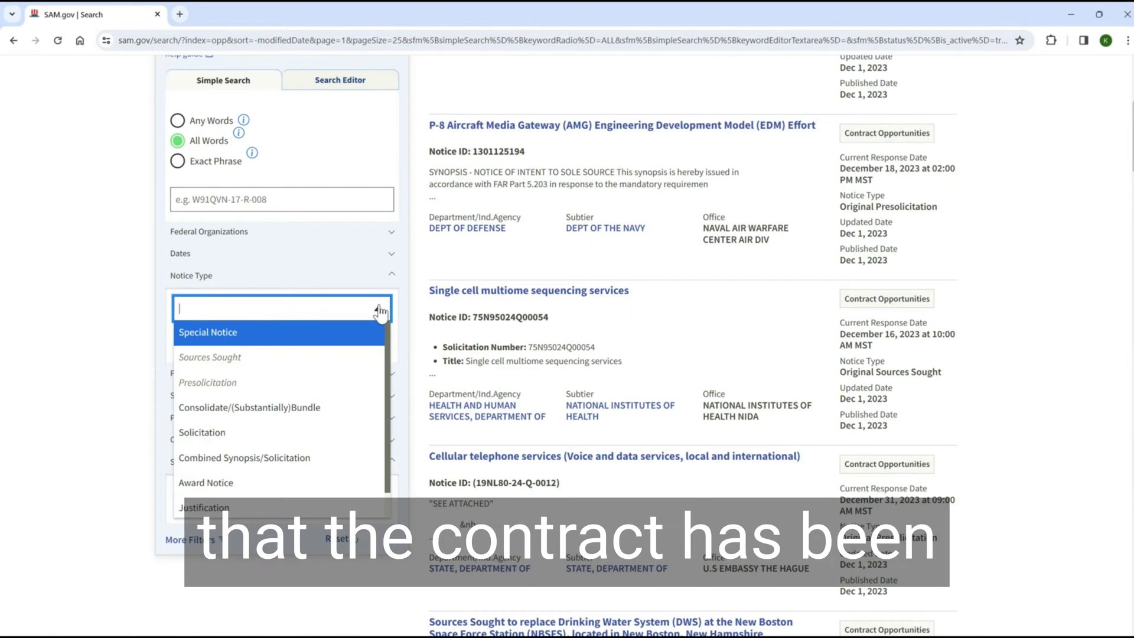
pyautogui.click(264, 441)
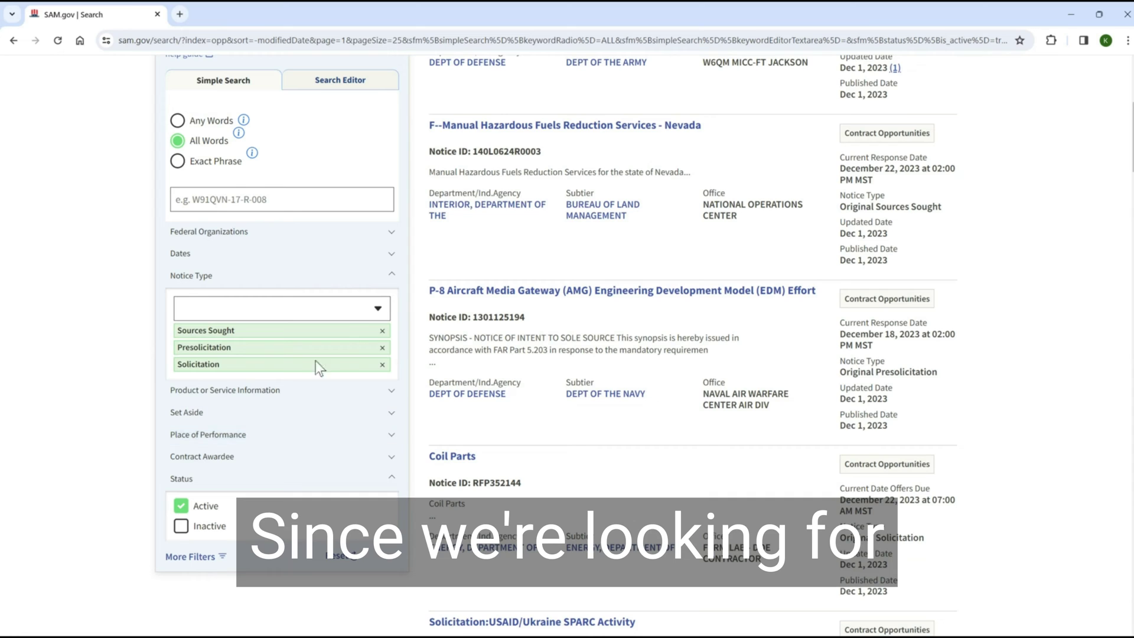
pyautogui.click(377, 310)
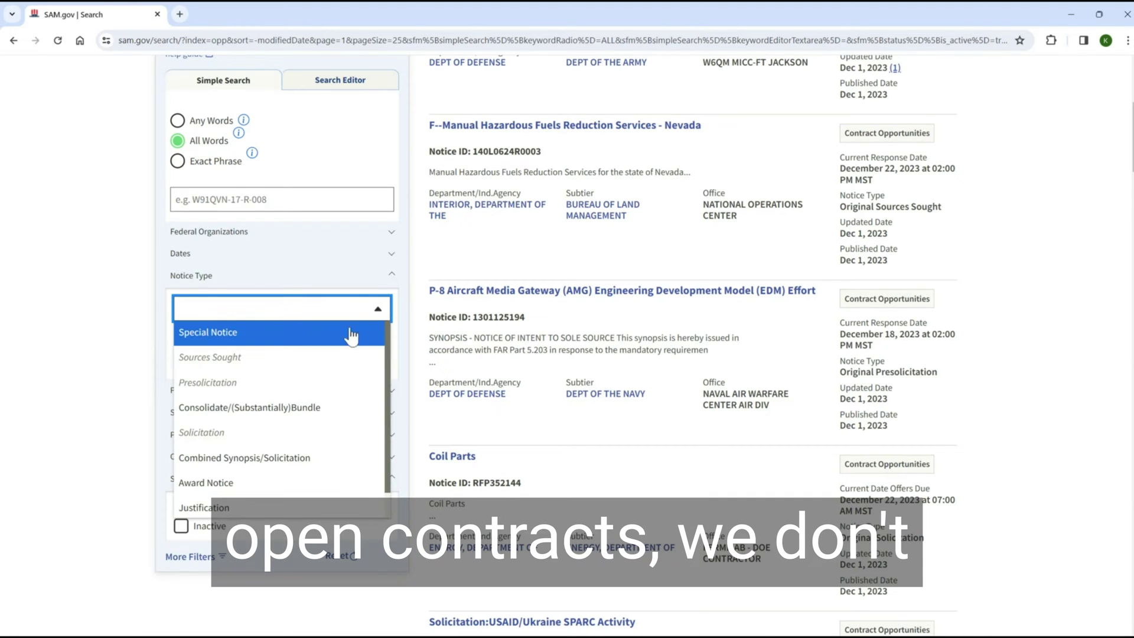
pyautogui.click(244, 462)
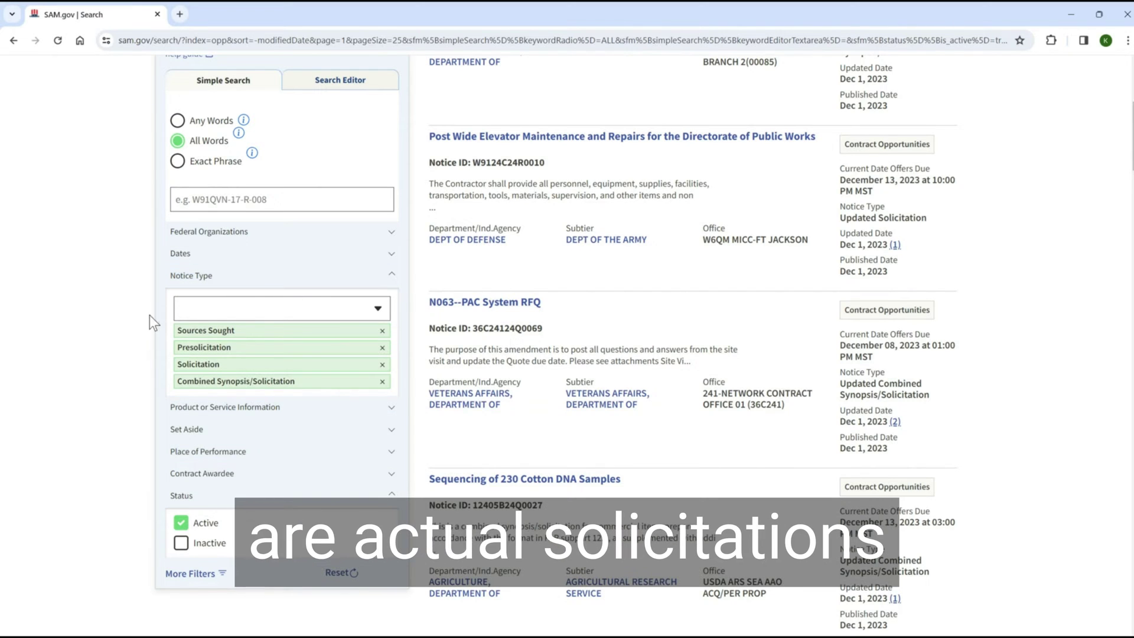
# Expand the Product or Service Information filter and add NAICS code 561210 - Facilities Support Services.
pyautogui.scroll(-1, 146, 318)
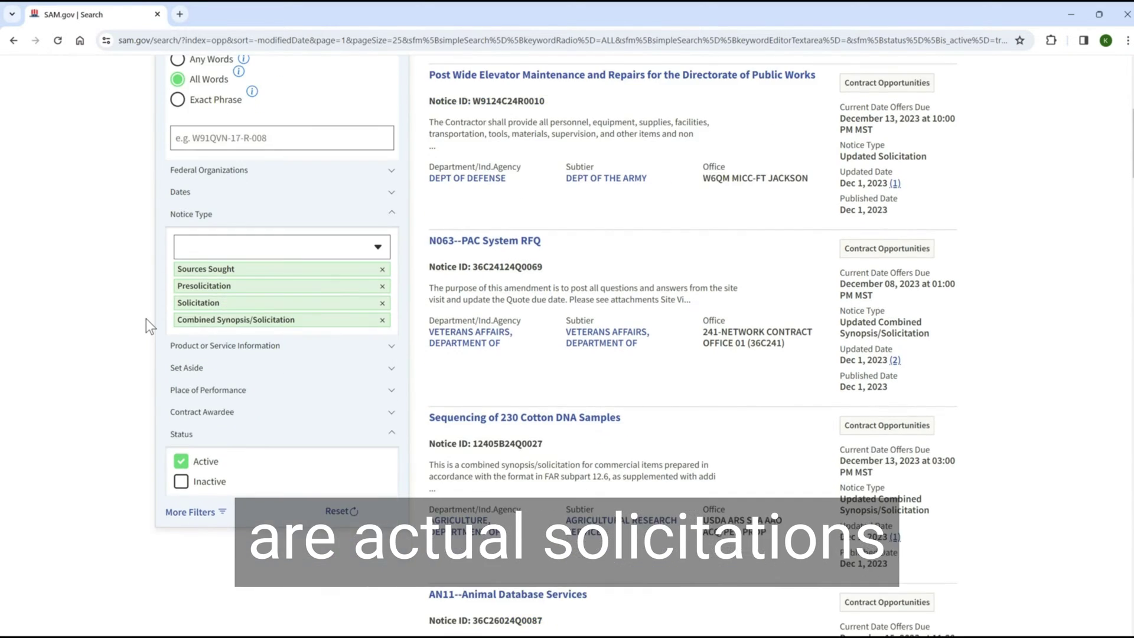
pyautogui.scroll(-1, 146, 317)
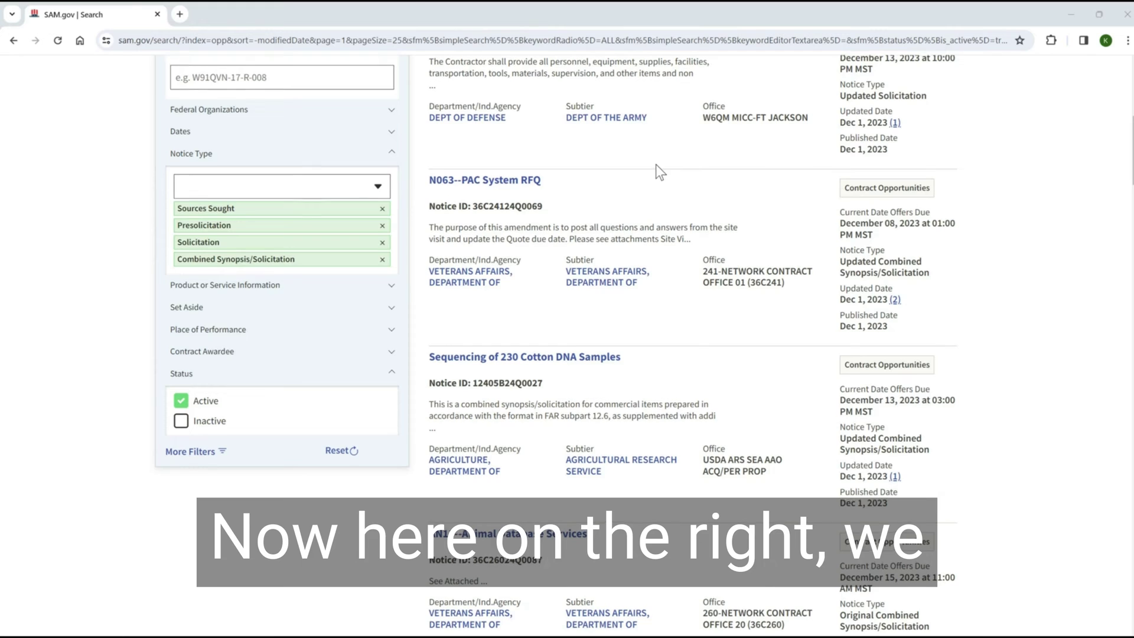
pyautogui.scroll(7, 656, 165)
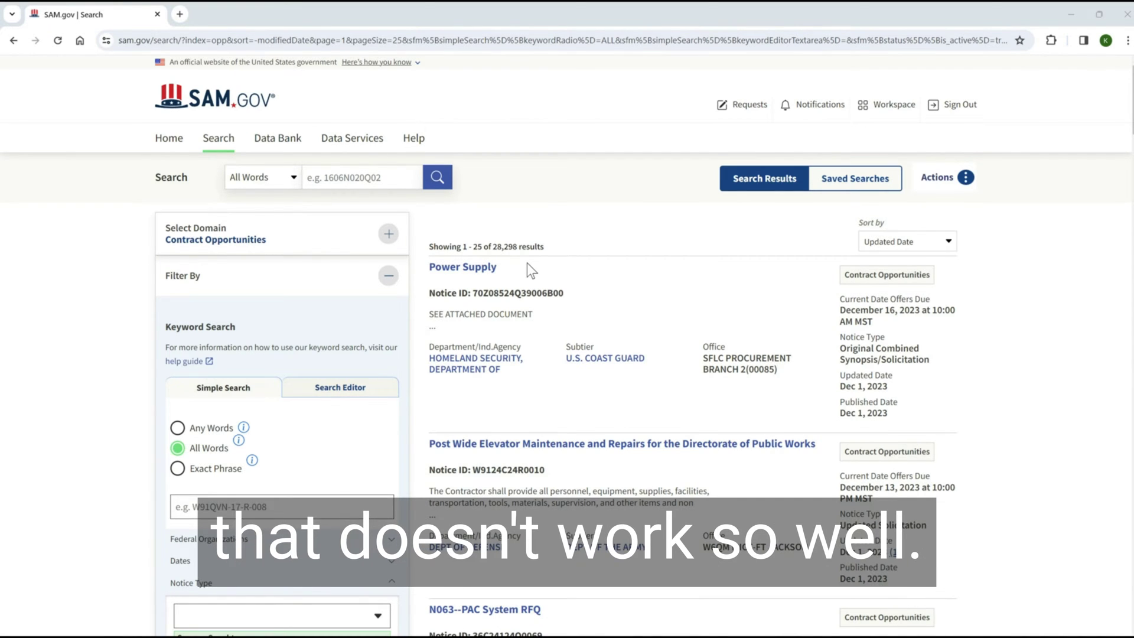
pyautogui.scroll(-5, 527, 263)
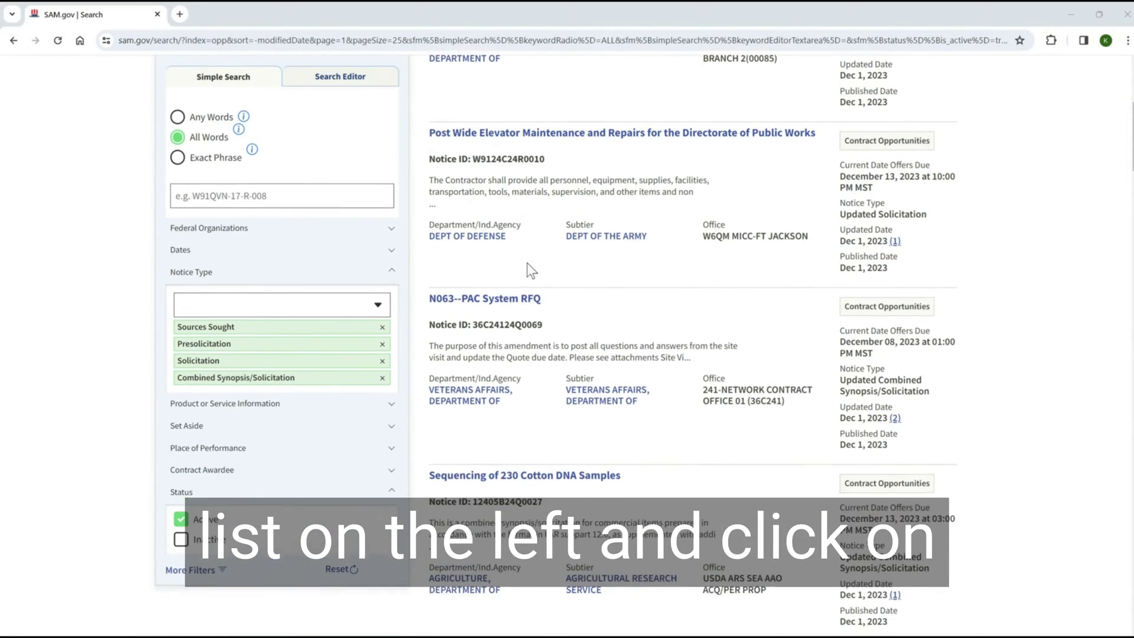
pyautogui.scroll(-1, 527, 263)
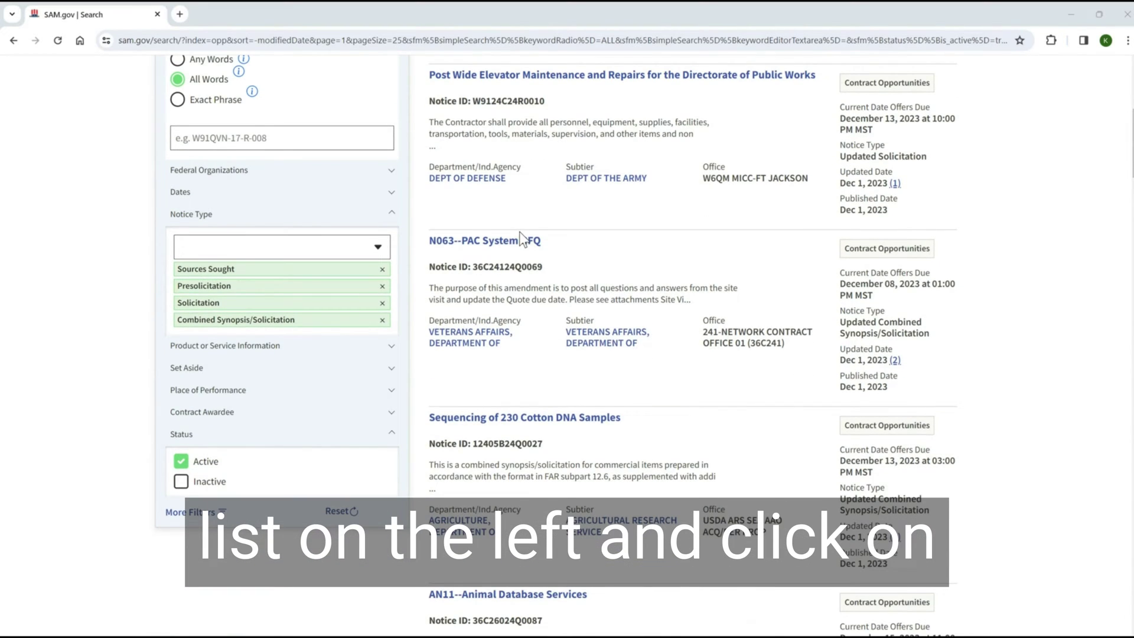
pyautogui.scroll(-2, 520, 235)
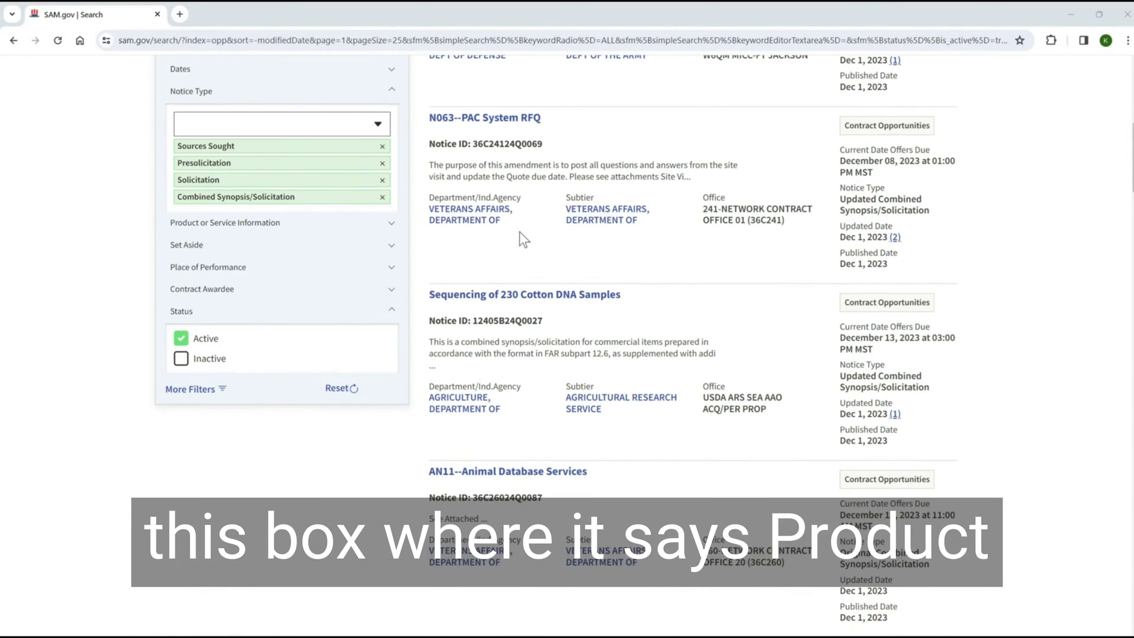
pyautogui.click(274, 228)
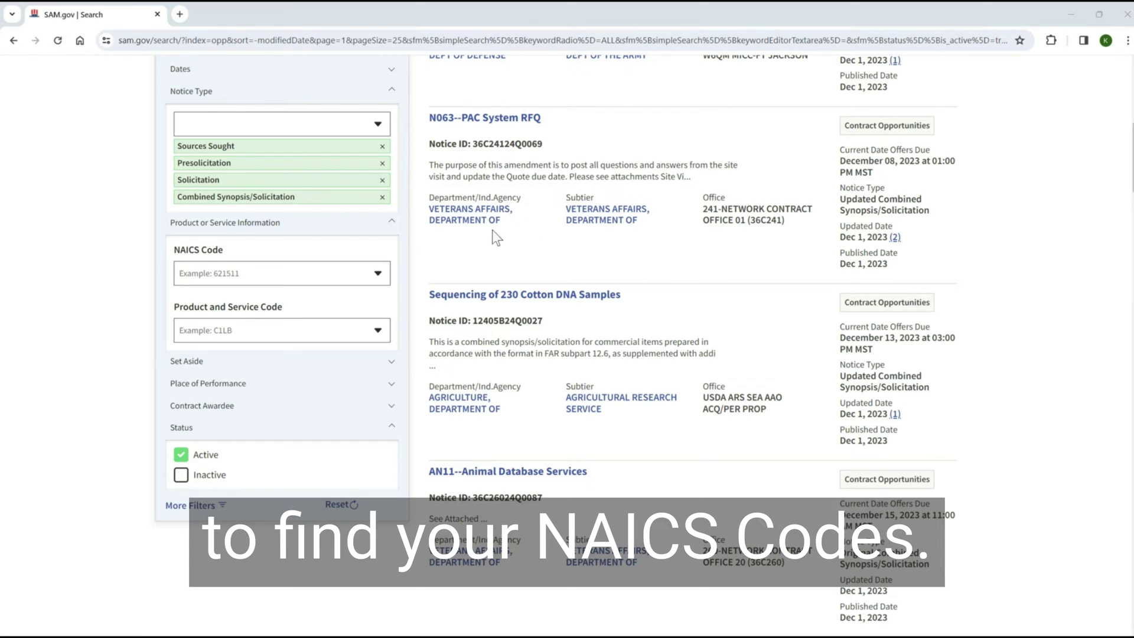
pyautogui.click(257, 274)
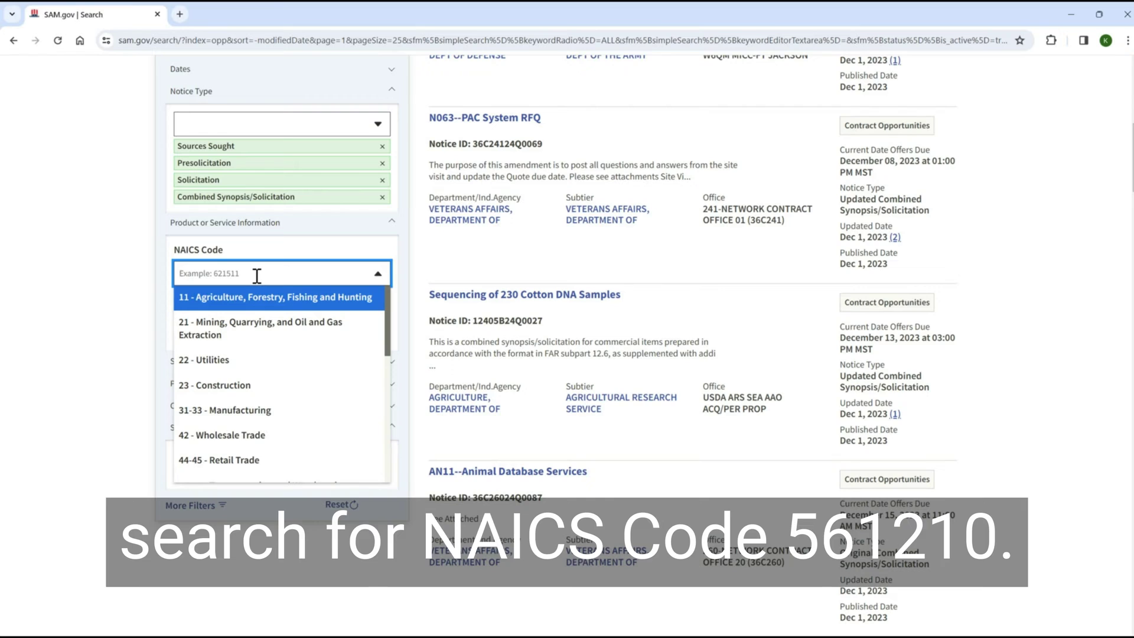
pyautogui.write('56')
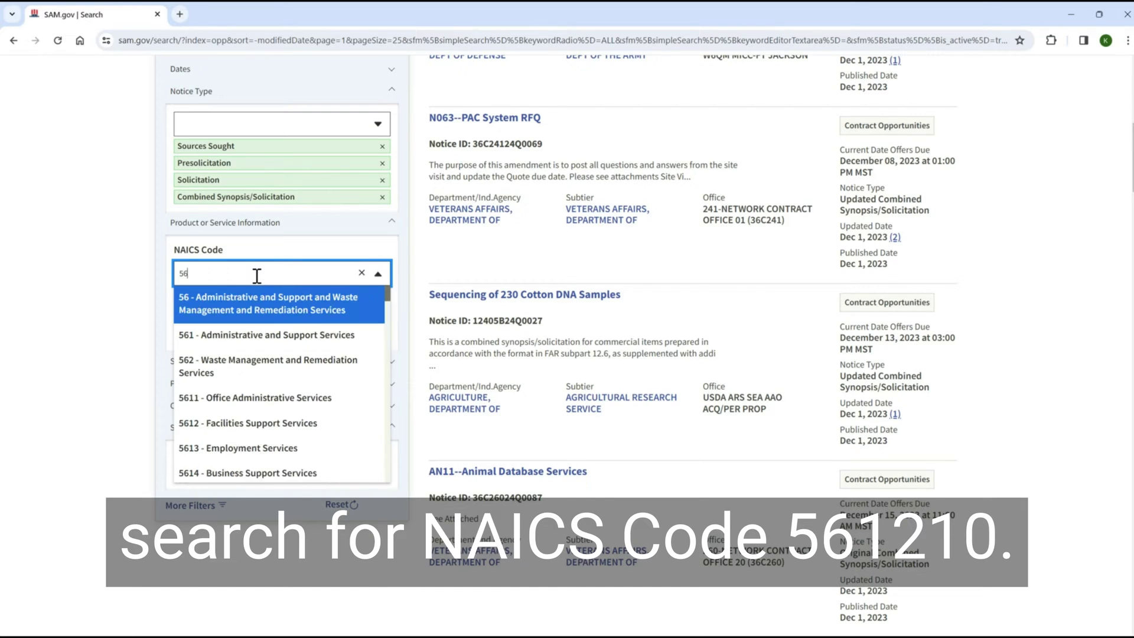
pyautogui.write('1210')
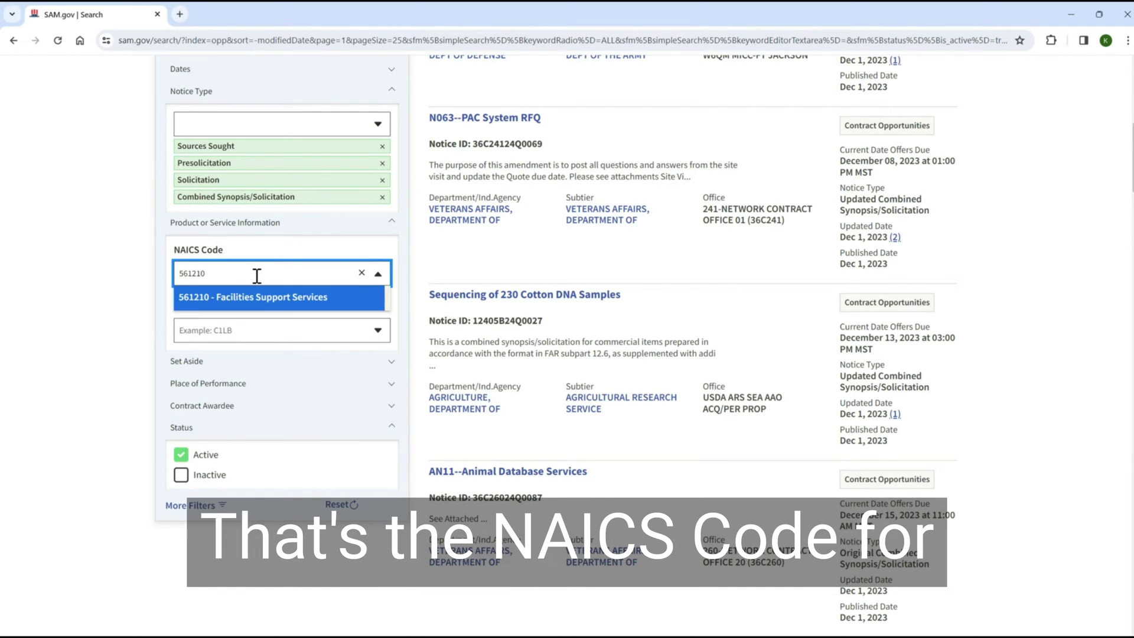
pyautogui.click(258, 296)
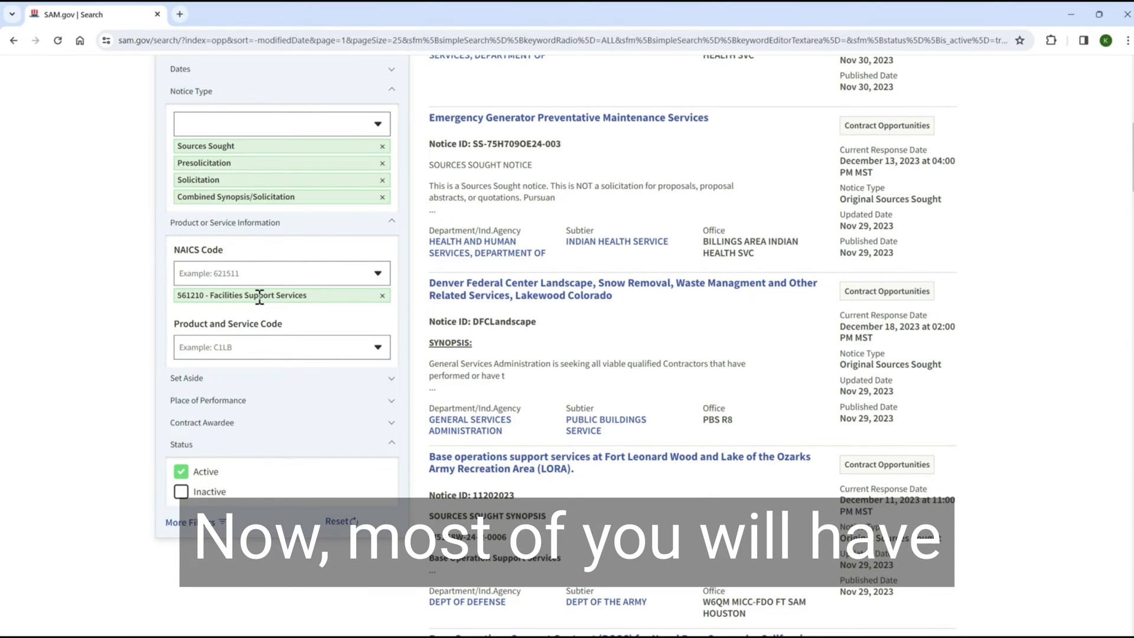
# Add NAICS code 541611 - Administrative Management and General Management Consulting Services to the filter and check the number of results.
pyautogui.click(265, 272)
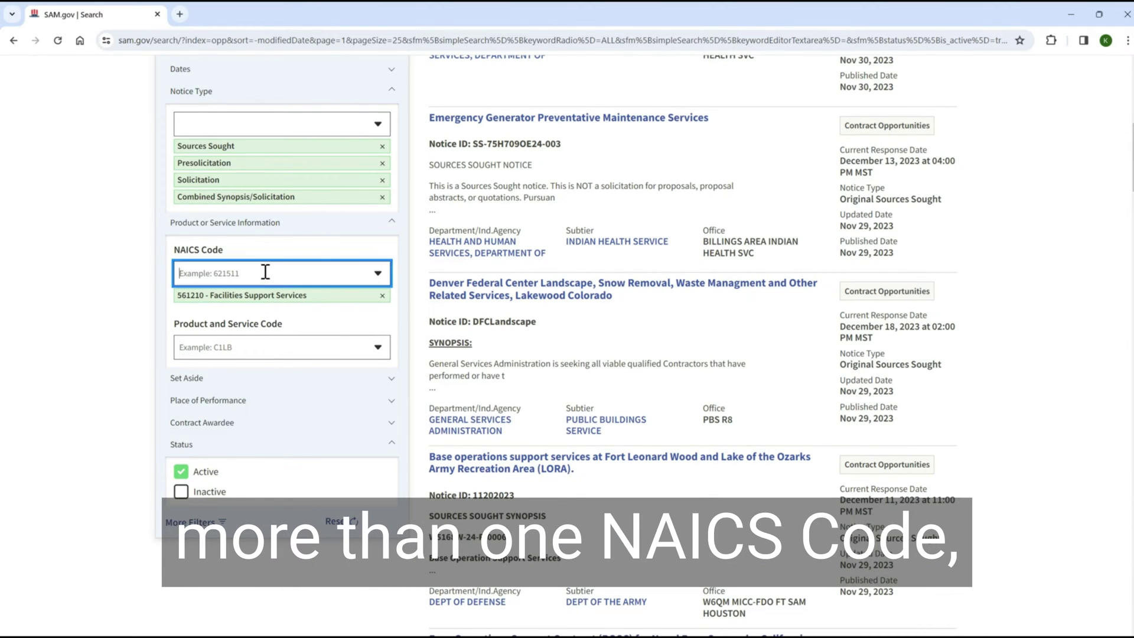
pyautogui.write('5416')
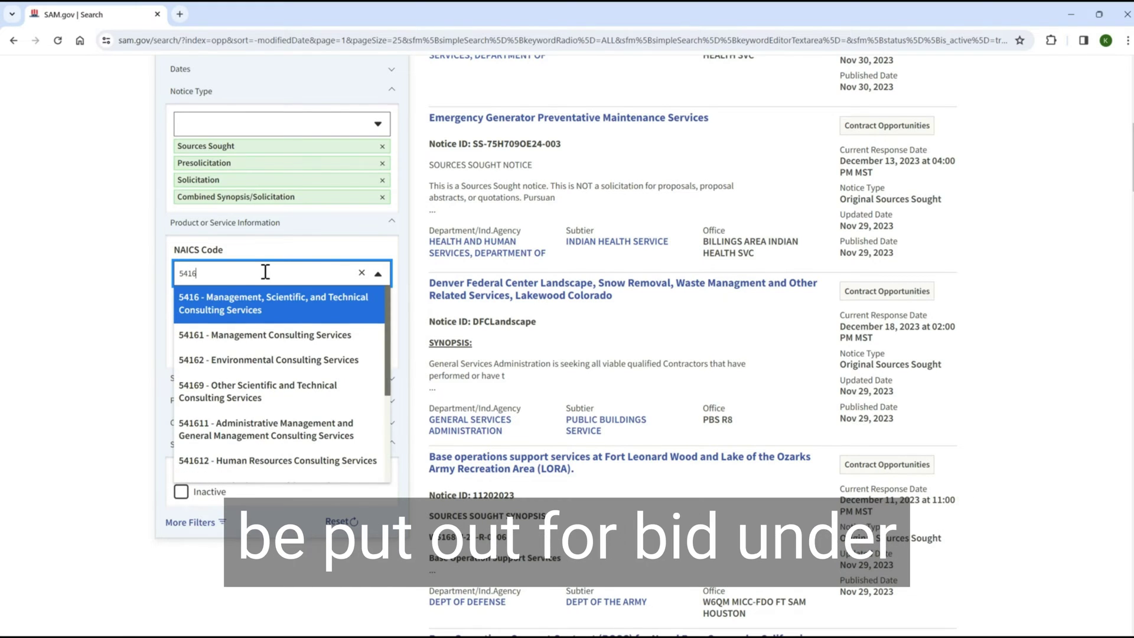
pyautogui.write('1')
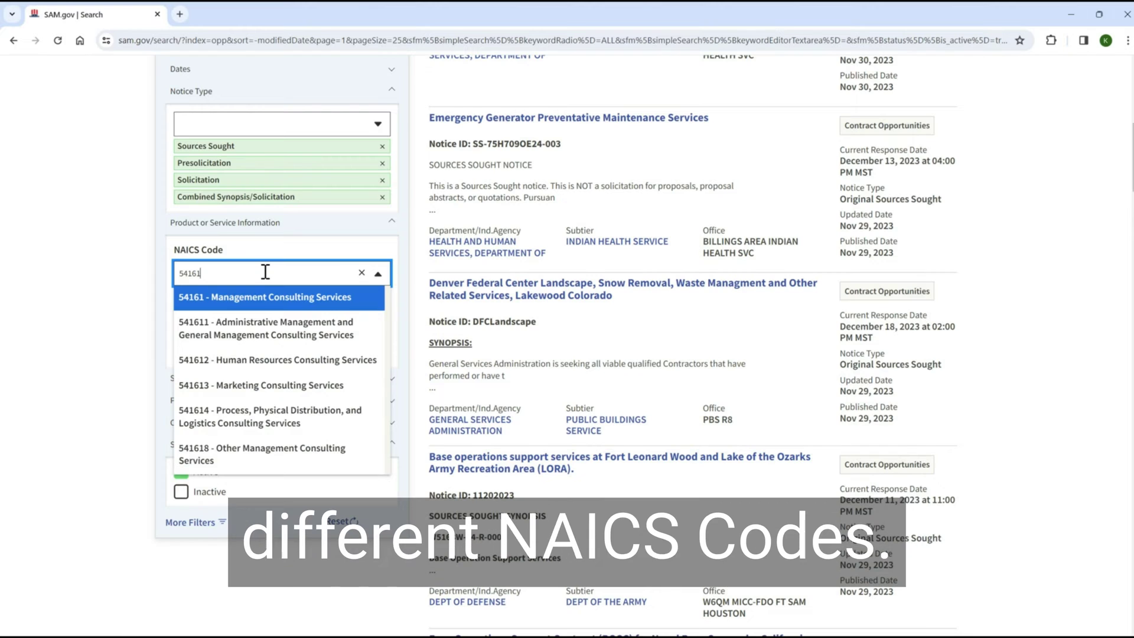
pyautogui.click(260, 328)
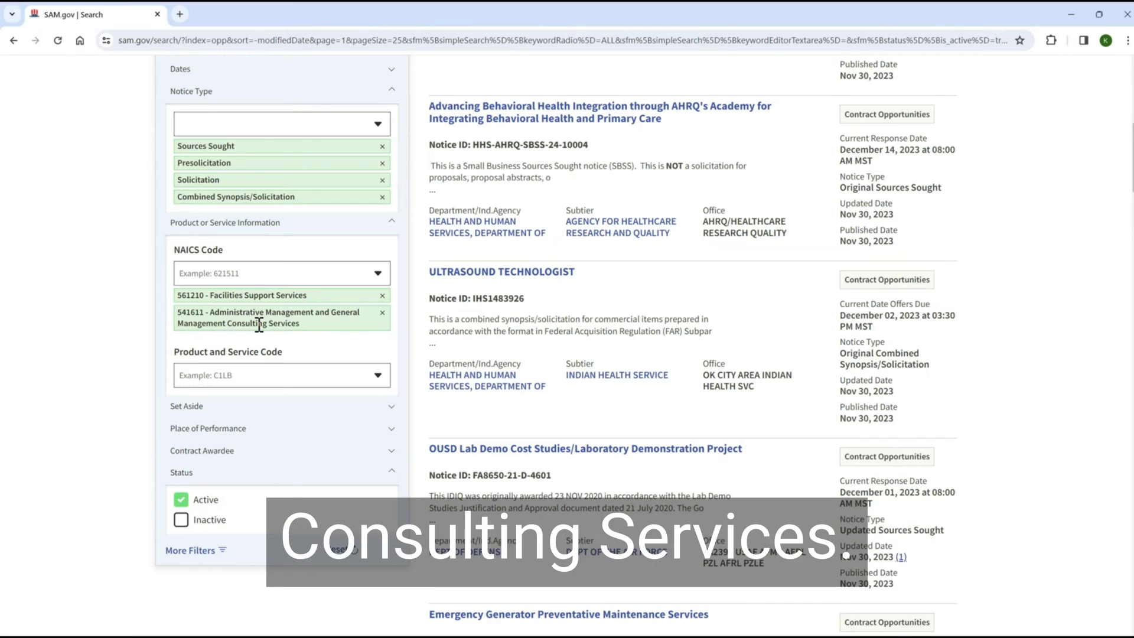
pyautogui.scroll(10, 558, 255)
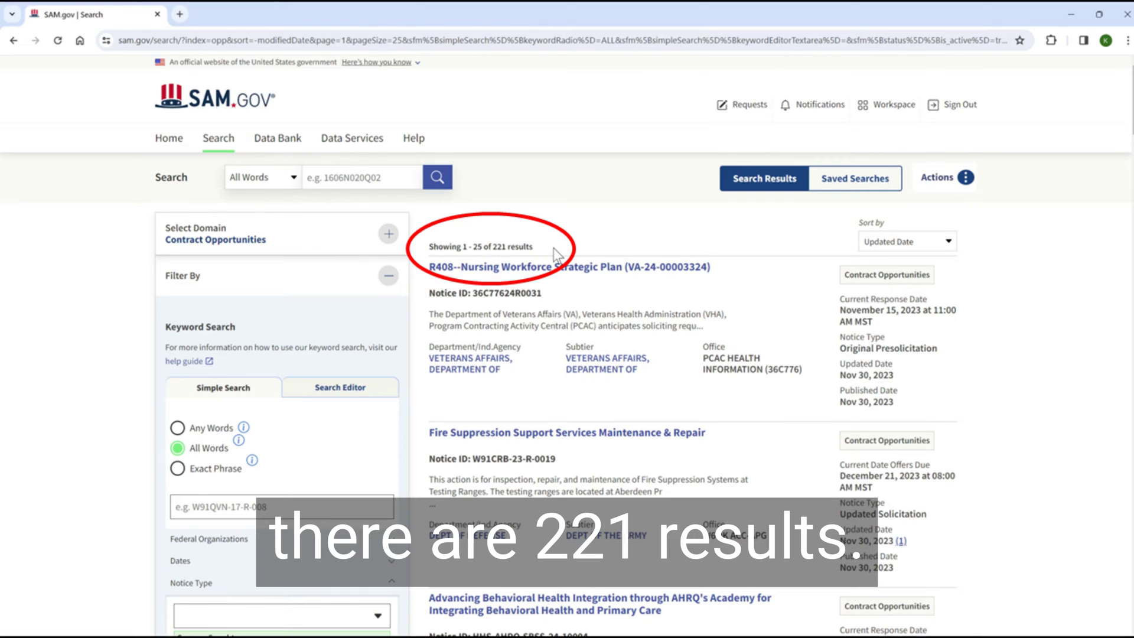
# Expand the Place of Performance filter and add AL - Alabama as the State / Territory.
pyautogui.scroll(-4, 116, 389)
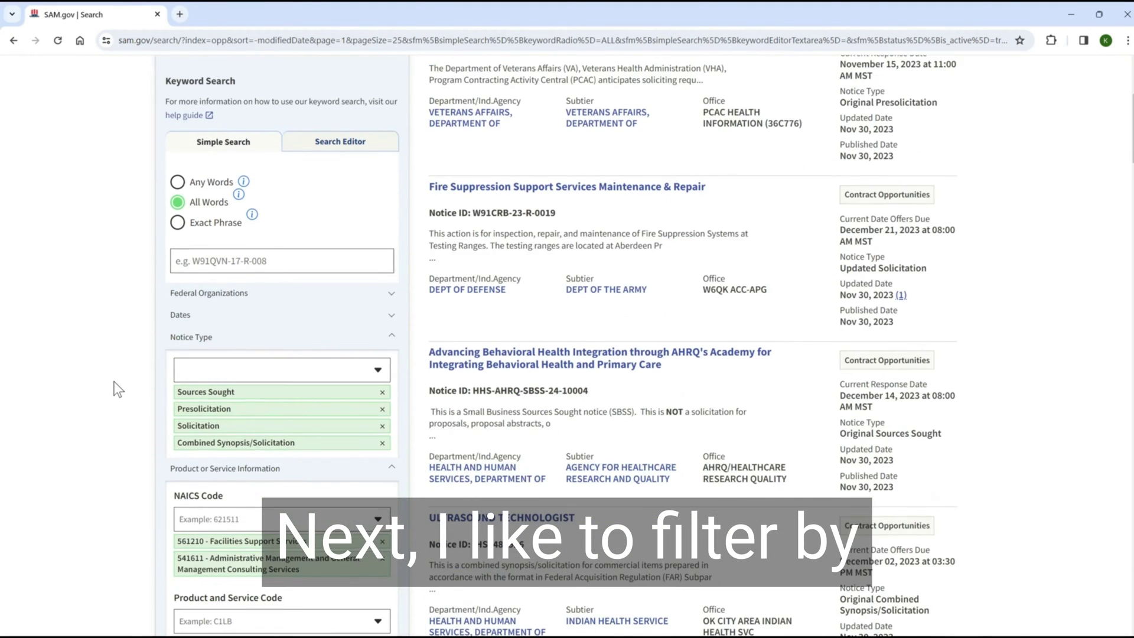
pyautogui.scroll(-6, 117, 390)
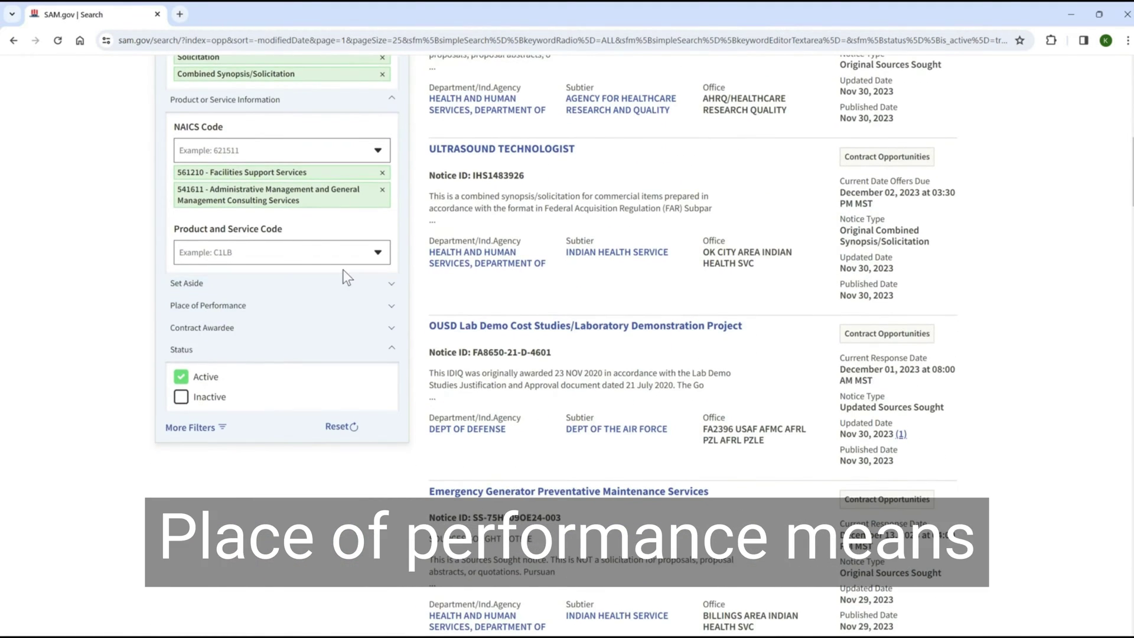
pyautogui.click(391, 306)
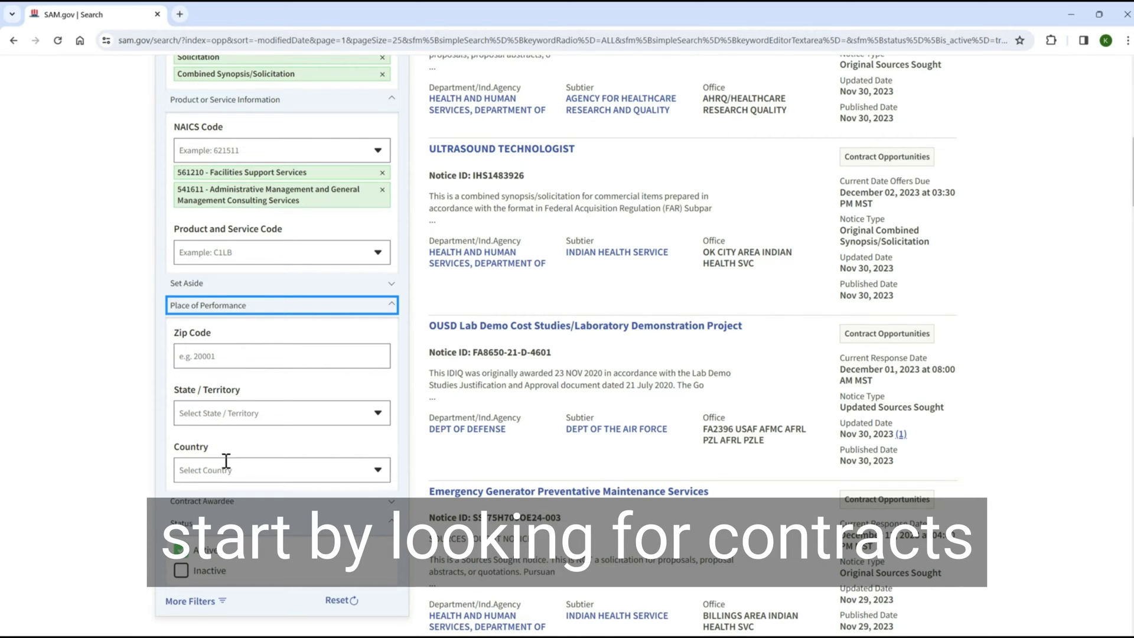
pyautogui.click(372, 420)
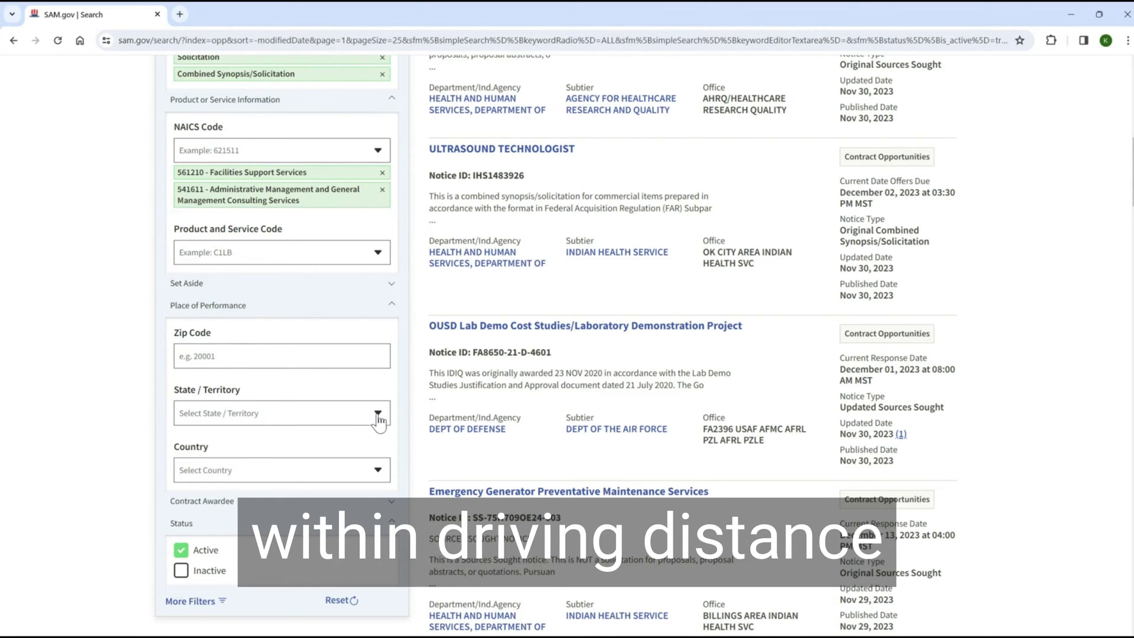
pyautogui.click(379, 415)
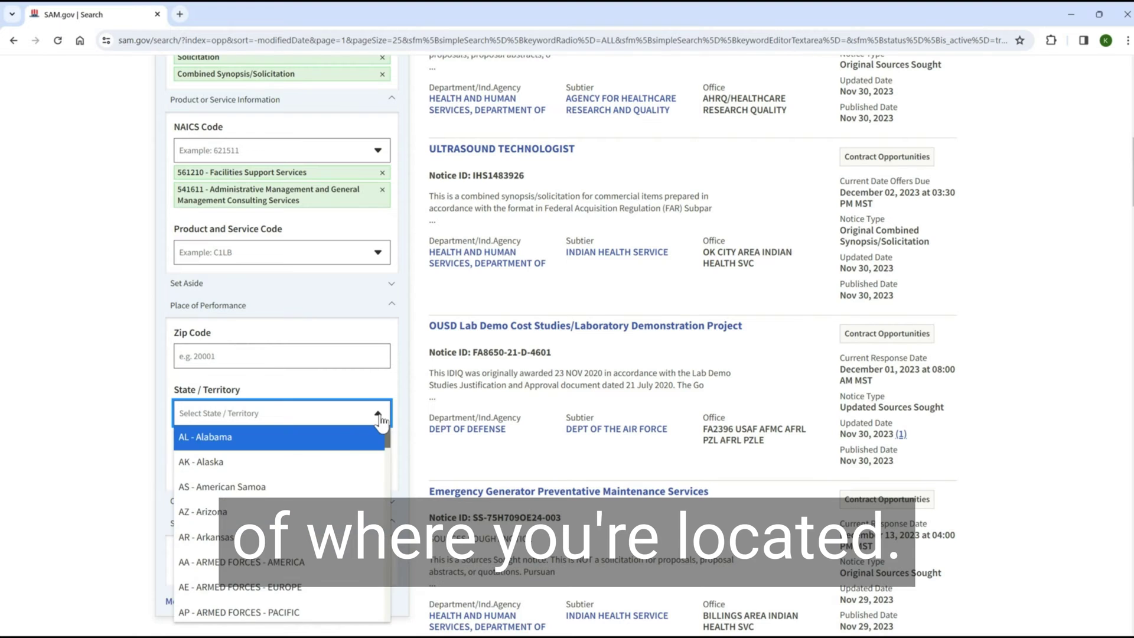
pyautogui.click(215, 437)
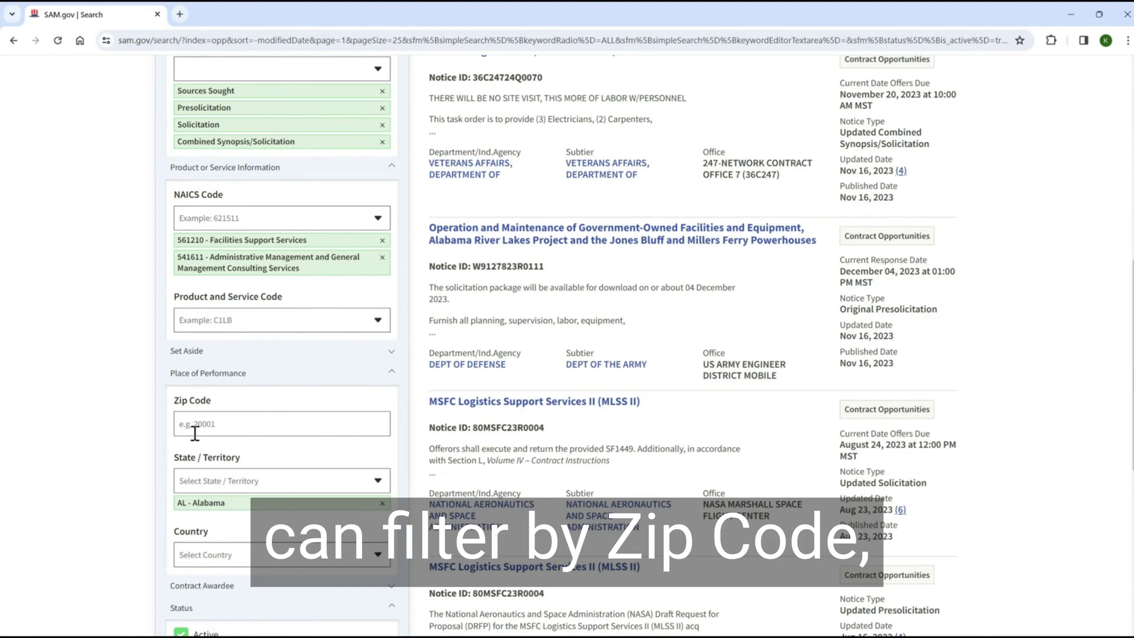
pyautogui.scroll(-2, 195, 433)
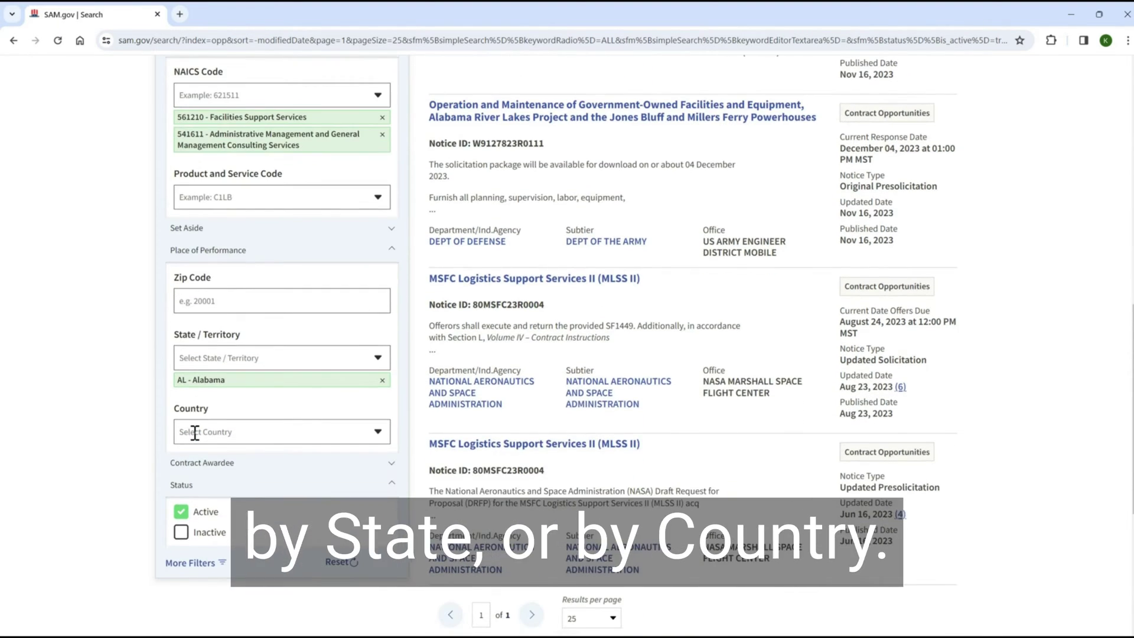
pyautogui.scroll(-1, 195, 433)
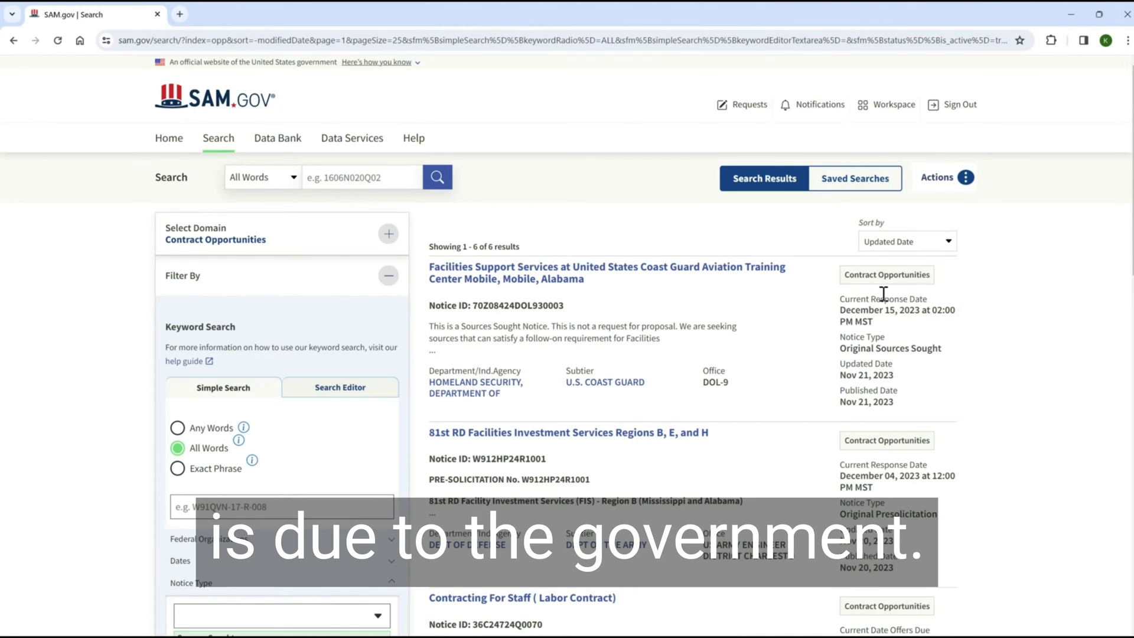
# Open the Coast Guard Aviation Training Center Mobile facilities support notice and review its General Information and Classification sections.
pyautogui.click(616, 274)
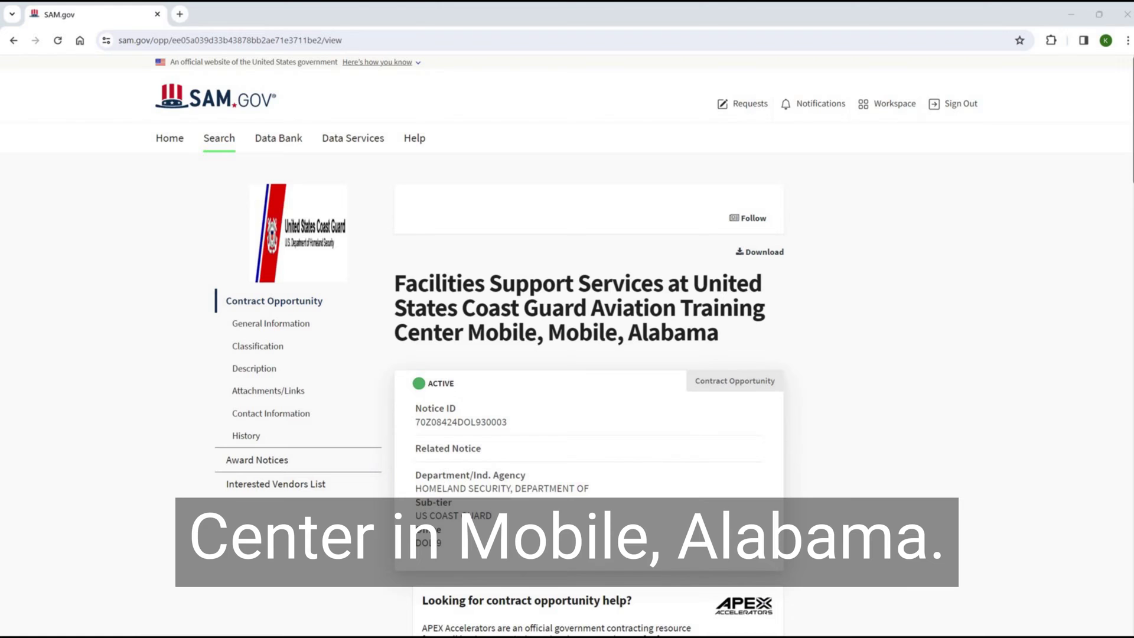
pyautogui.scroll(-3, 819, 322)
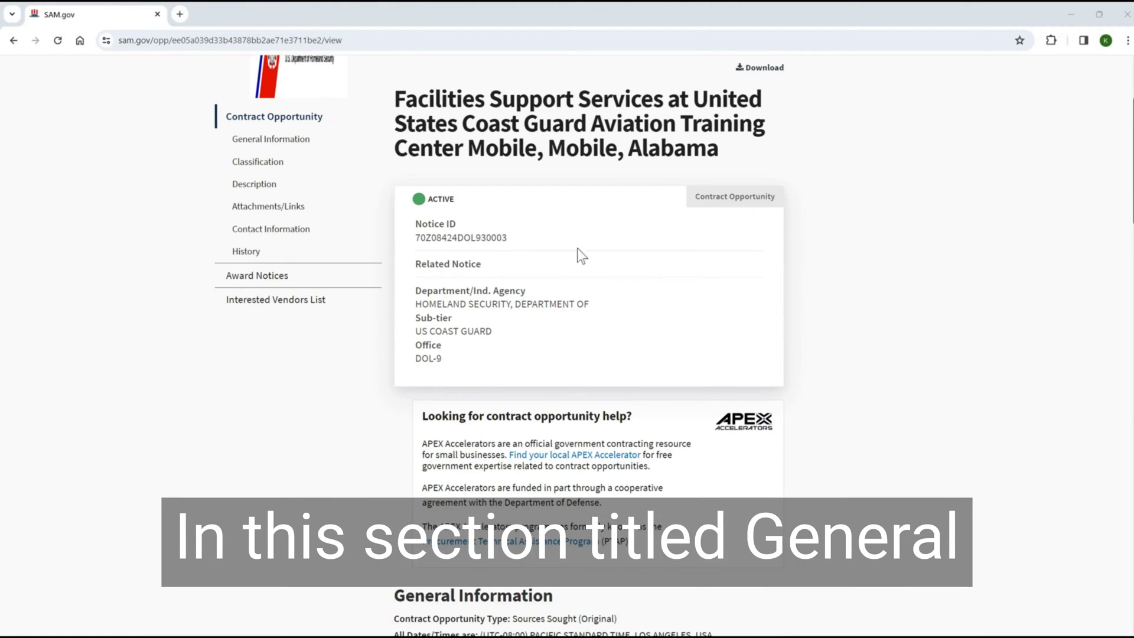
pyautogui.scroll(-7, 1022, 335)
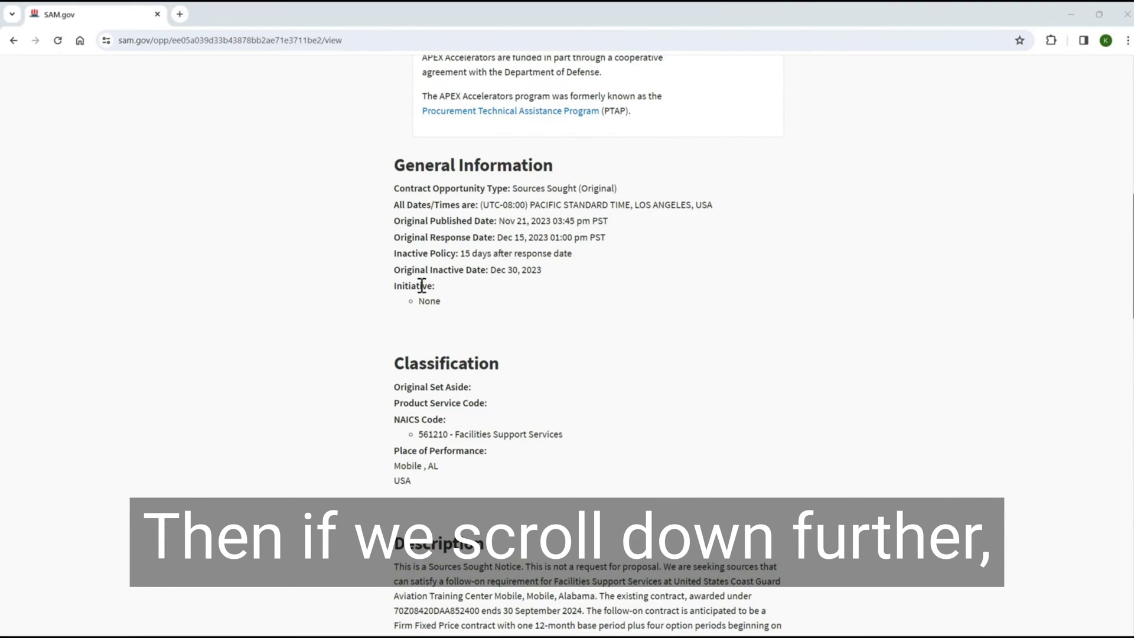
pyautogui.scroll(-3, 696, 293)
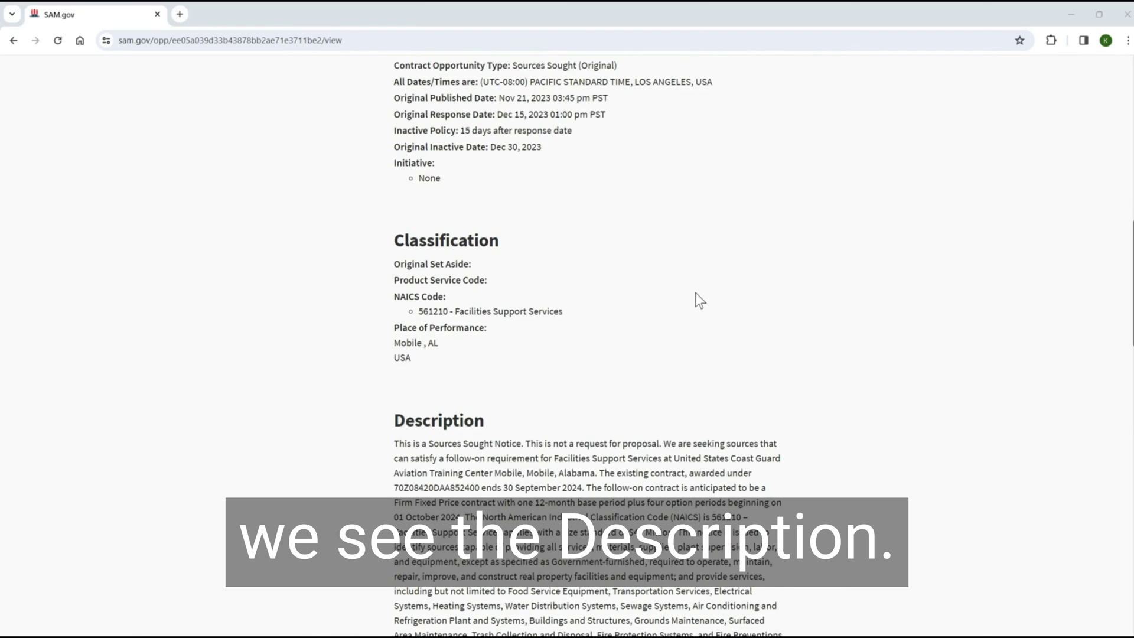
# Read the notice's Description with its response instructions, and examine the Attachments/Links and Contact Information sections.
pyautogui.scroll(-3, 696, 293)
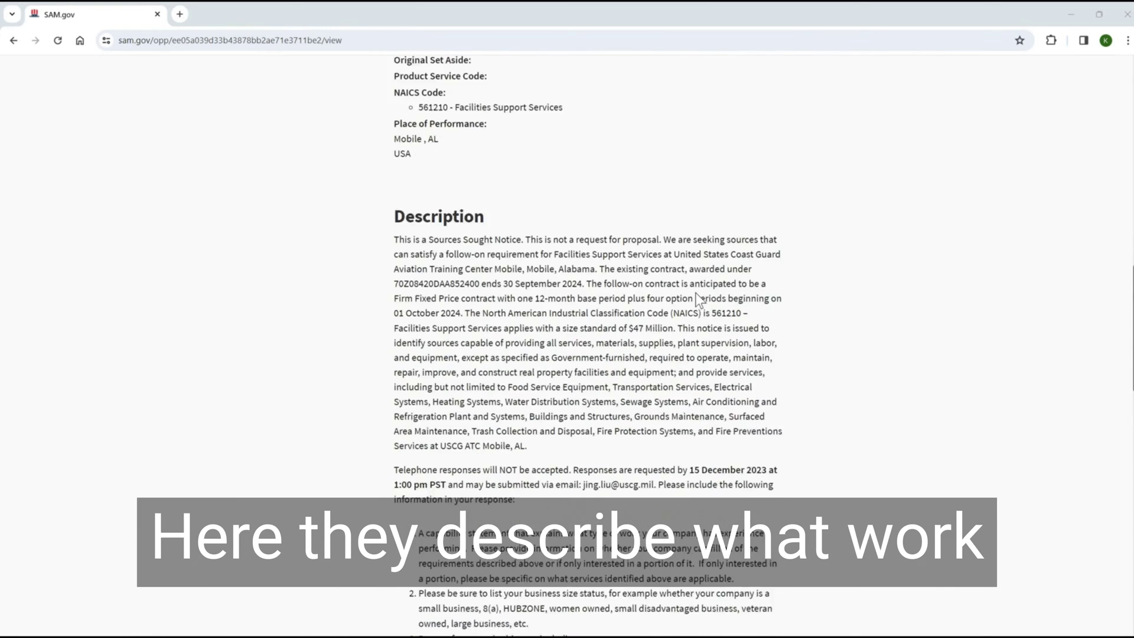
pyautogui.scroll(-1, 696, 292)
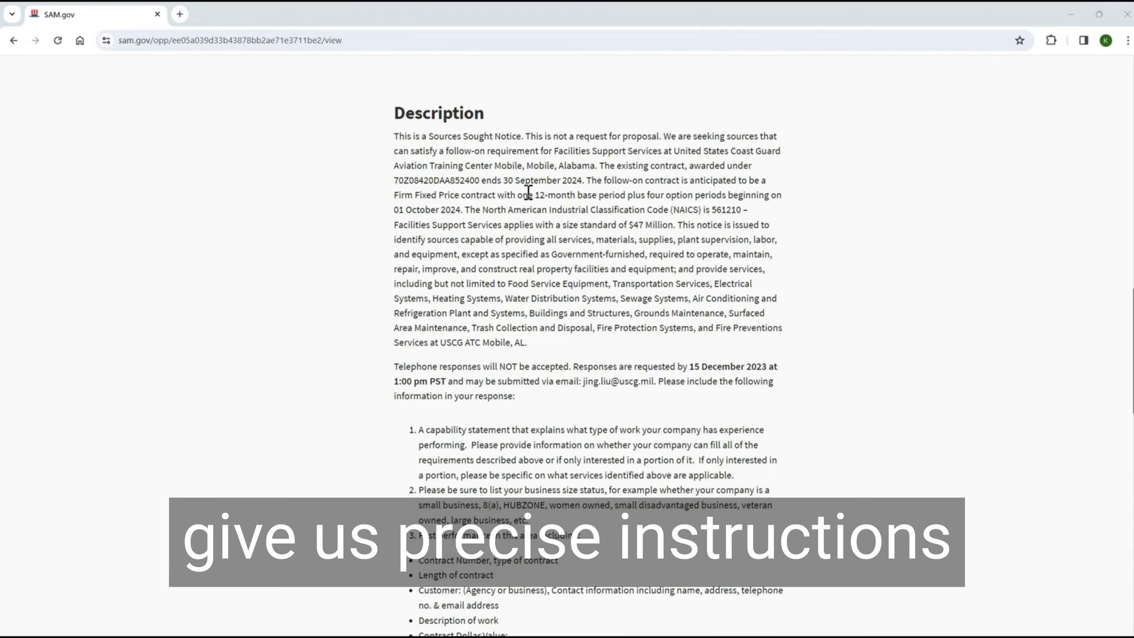
pyautogui.scroll(-3, 472, 273)
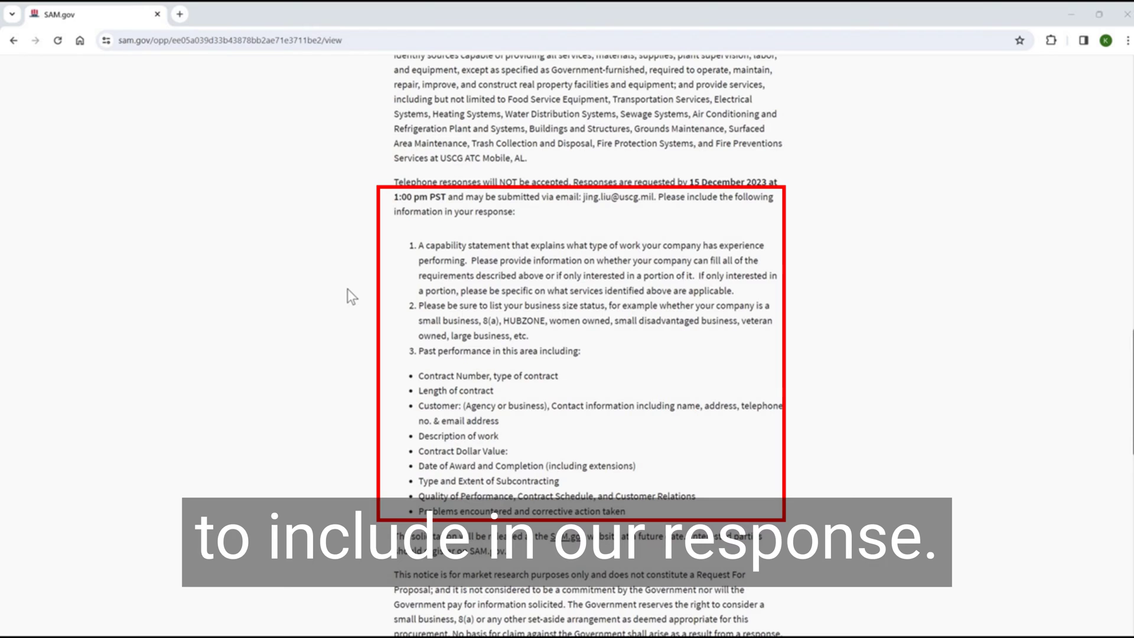
pyautogui.scroll(-2, 347, 288)
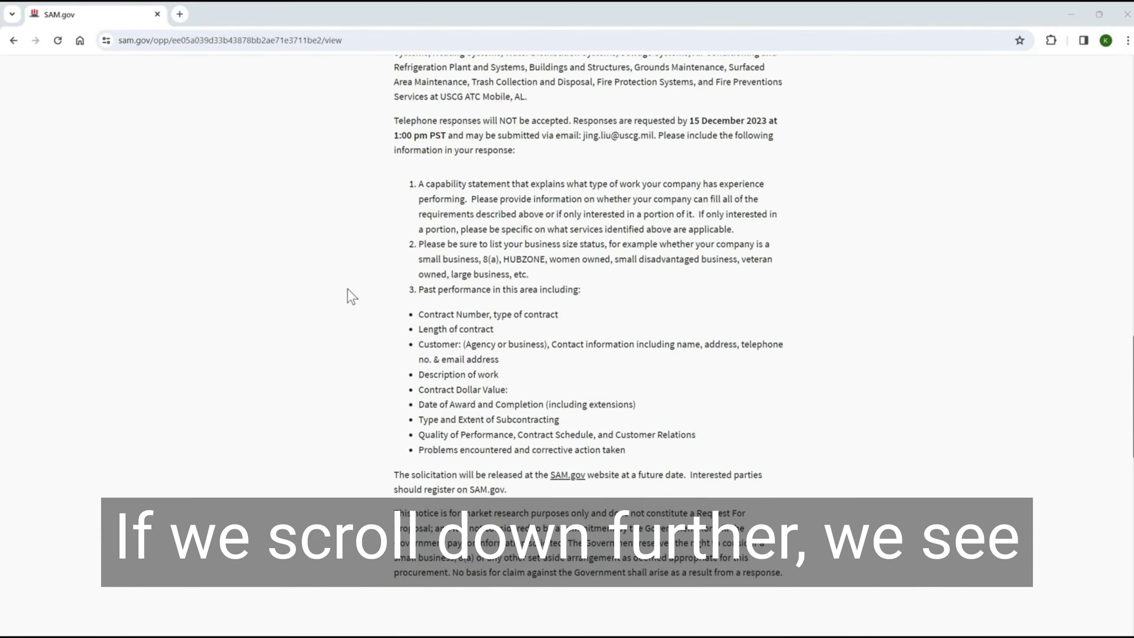
pyautogui.scroll(-4, 347, 289)
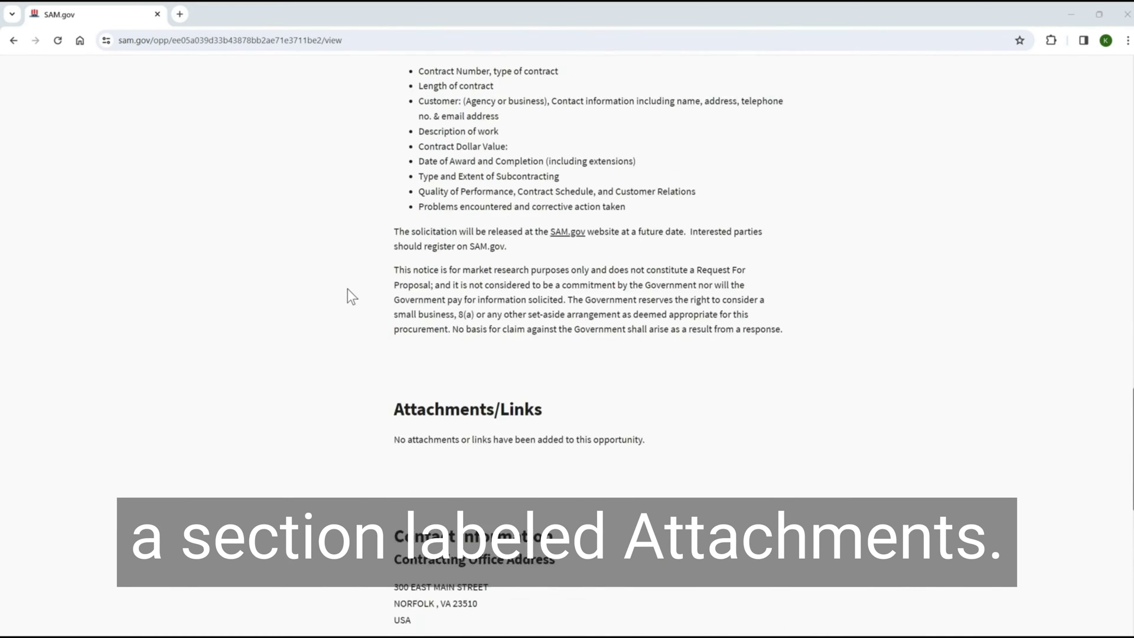
pyautogui.scroll(-2, 348, 290)
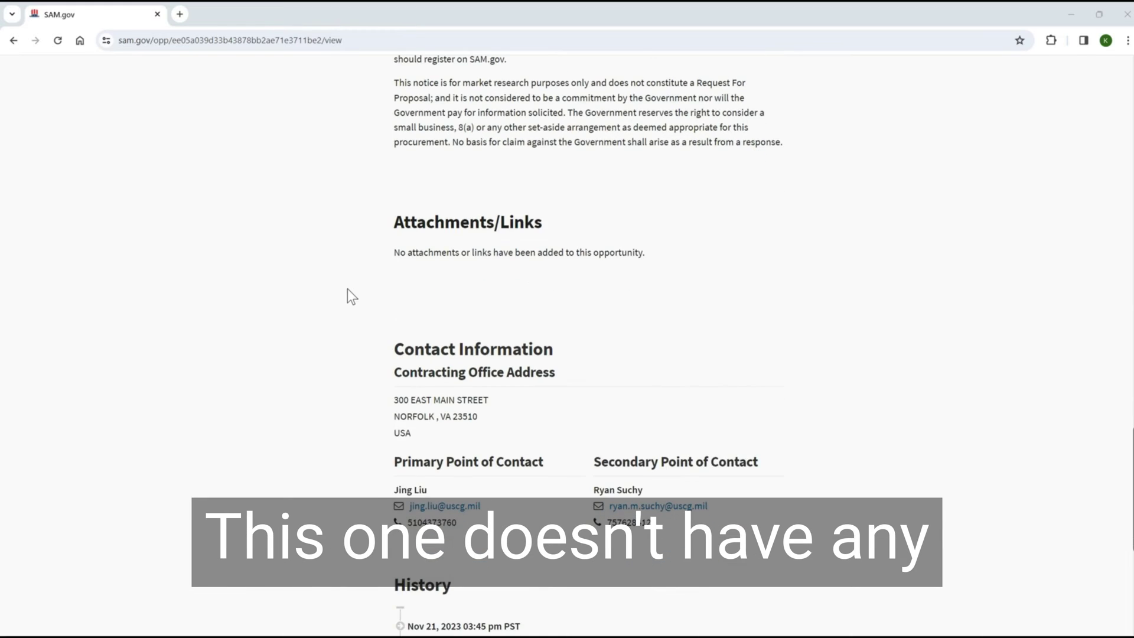
pyautogui.scroll(-1, 348, 290)
pyautogui.scroll(-1, 347, 289)
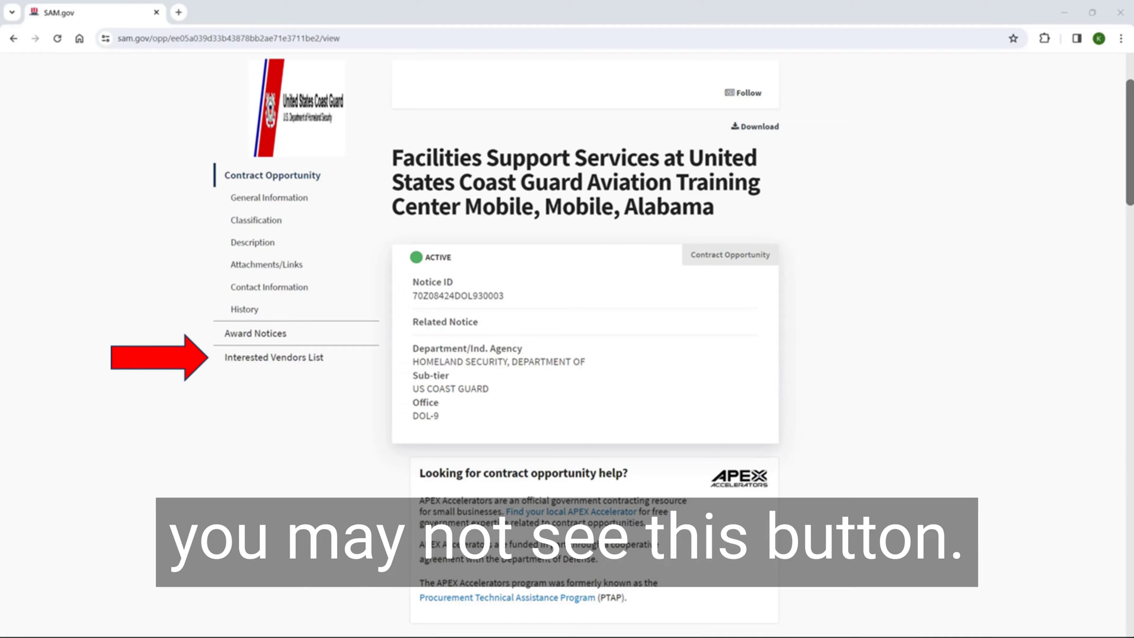
# Open the notice's Interested Vendors List and examine the listed businesses, their contact details and the option to add an entity.
pyautogui.click(285, 359)
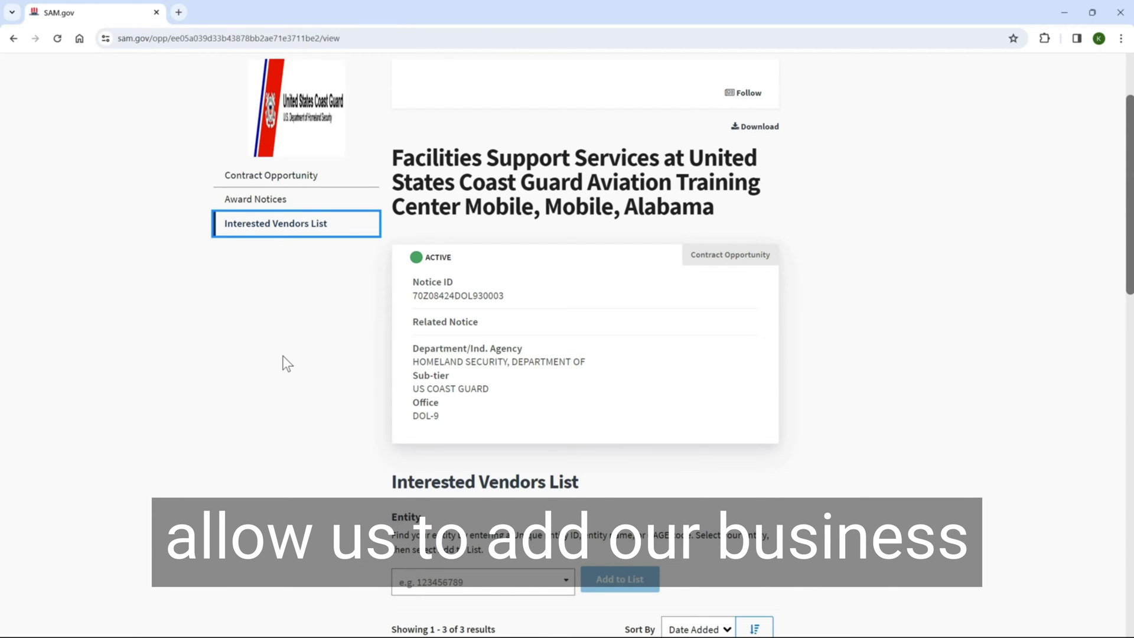
pyautogui.scroll(-5, 286, 363)
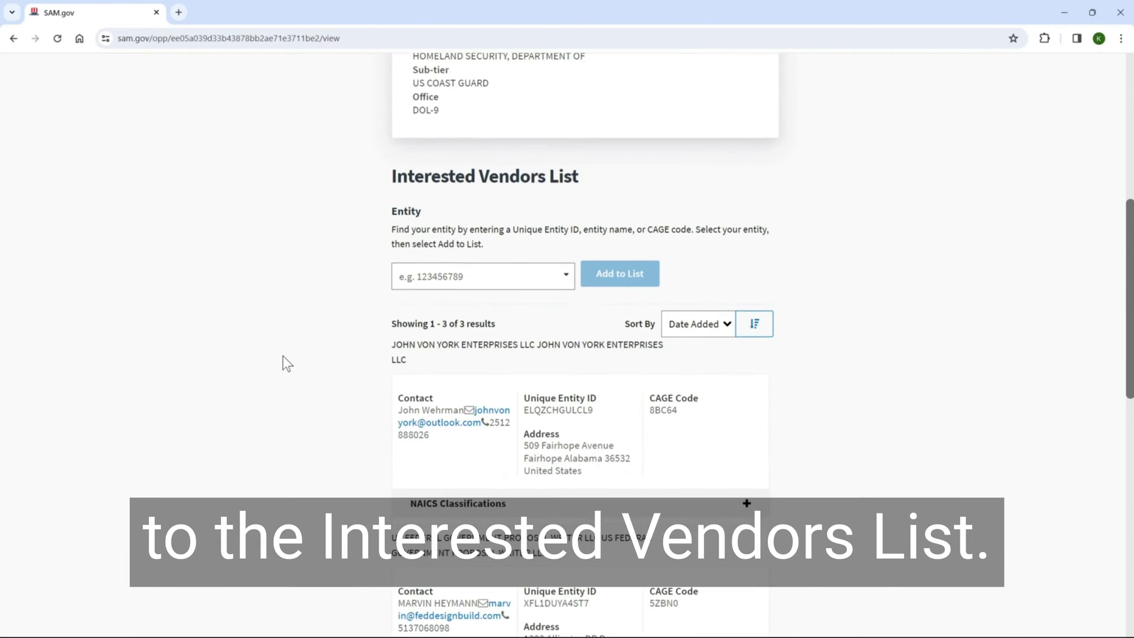
pyautogui.scroll(-1, 284, 362)
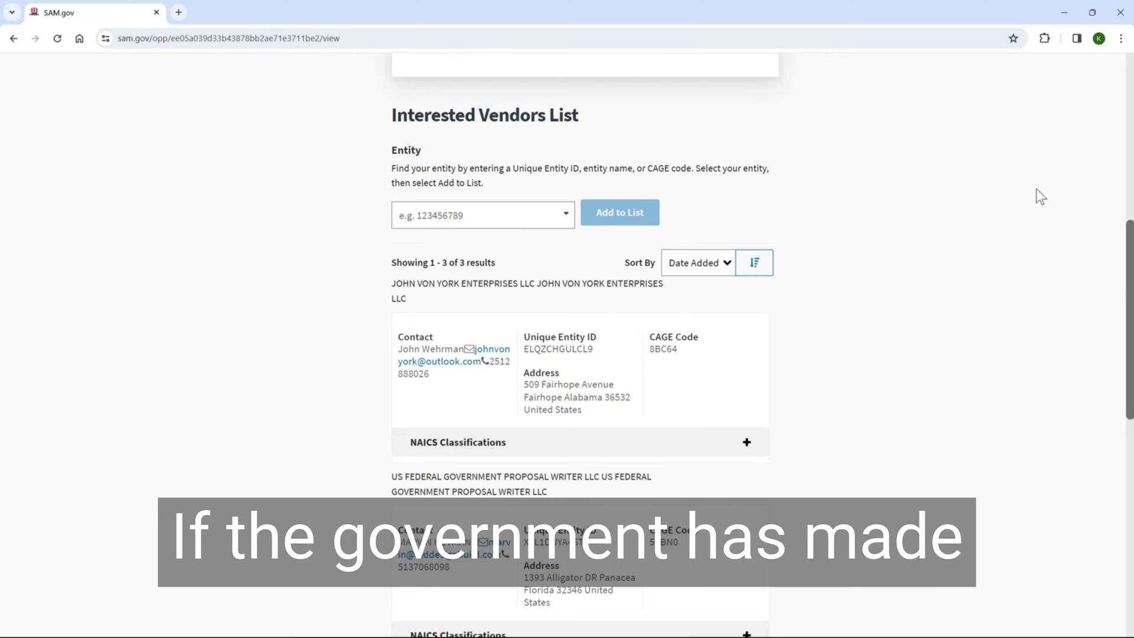
pyautogui.scroll(-5, 975, 263)
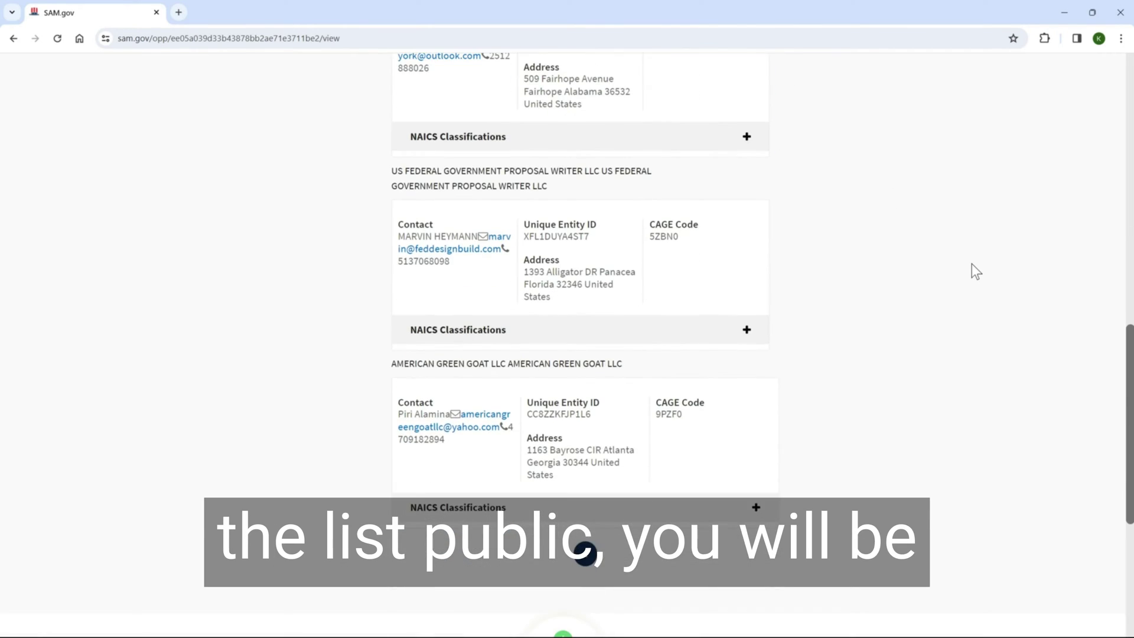
pyautogui.scroll(1, 972, 263)
pyautogui.scroll(-4, 972, 264)
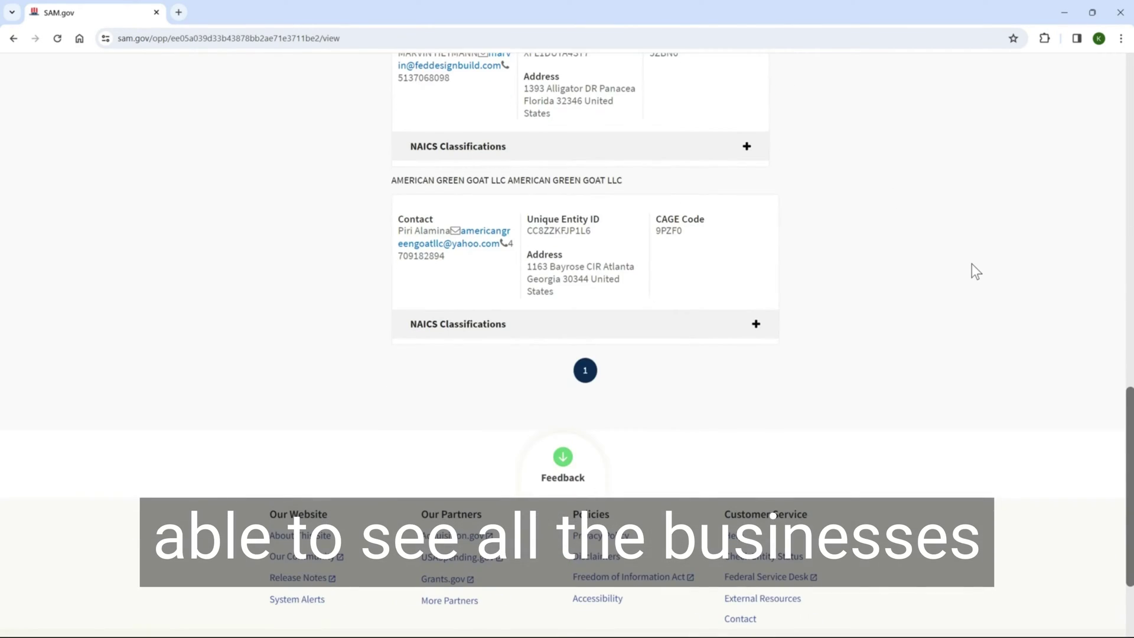
pyautogui.scroll(1, 972, 264)
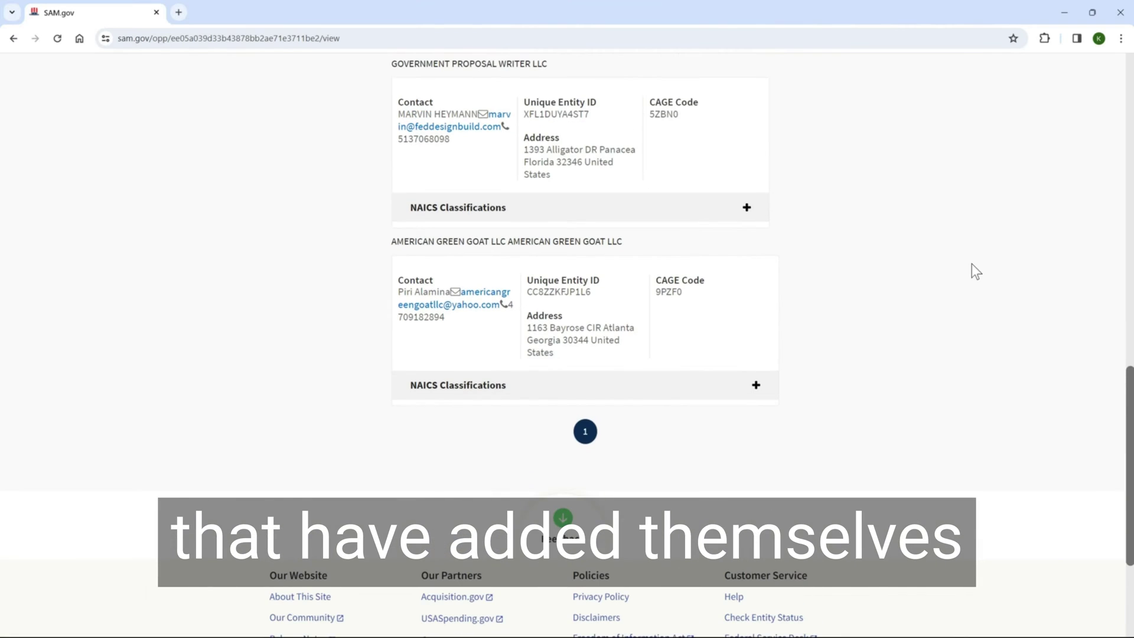
pyautogui.scroll(7, 973, 263)
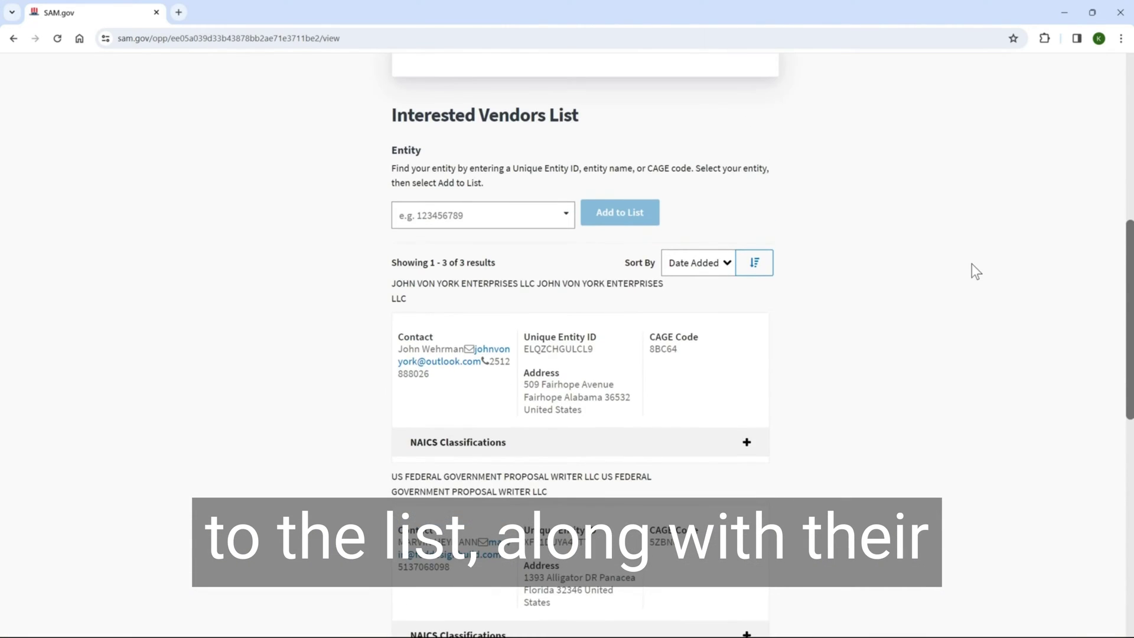
pyautogui.scroll(6, 972, 264)
pyautogui.scroll(-4, 973, 263)
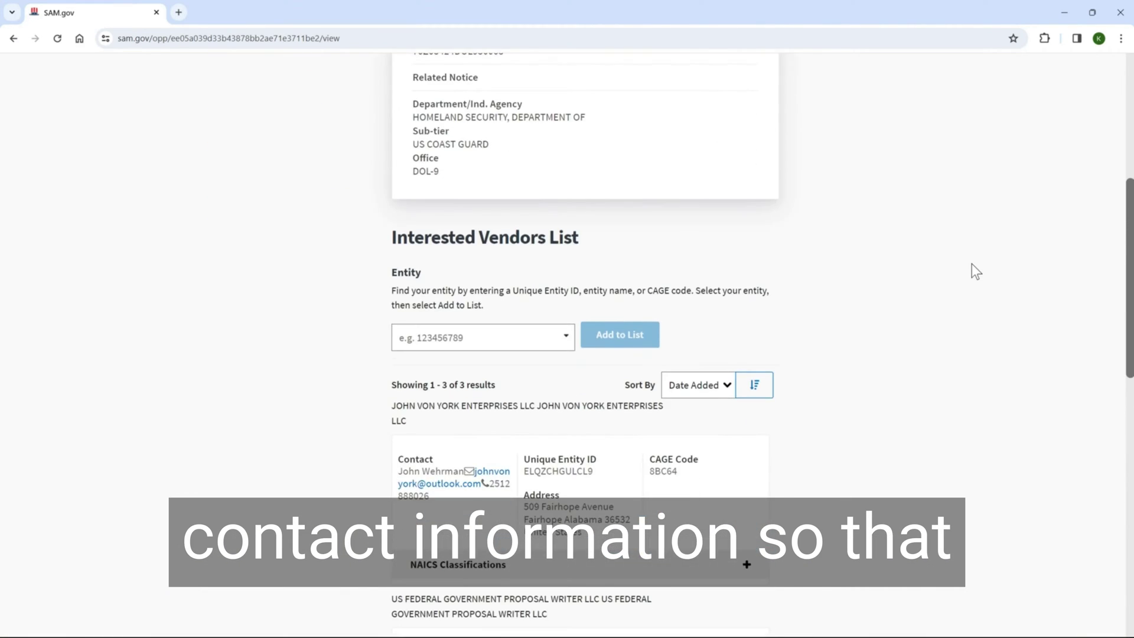
pyautogui.scroll(-2, 973, 264)
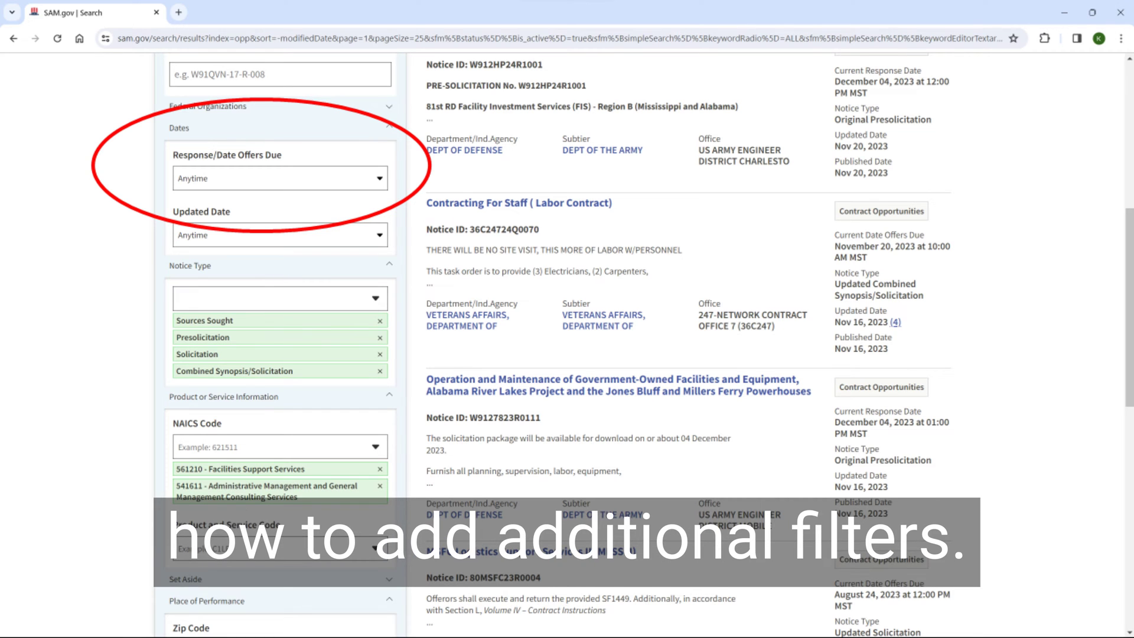
# Add the Published Date filter with its From and To fields to the search filters, and expand the Dates section.
pyautogui.scroll(-5, 69, 372)
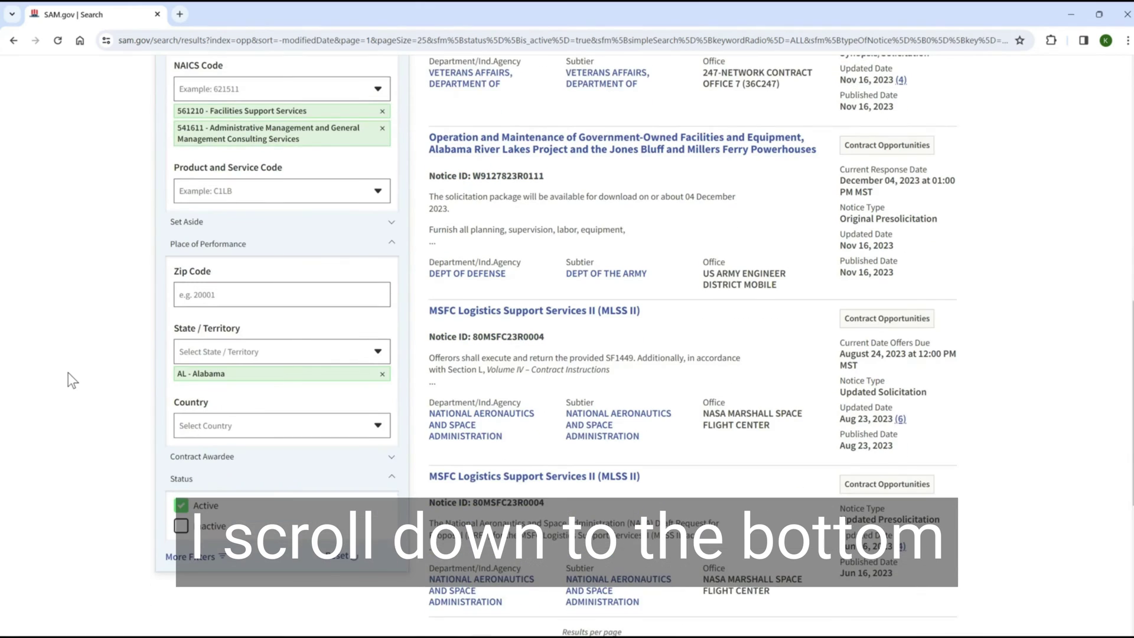
pyautogui.click(210, 499)
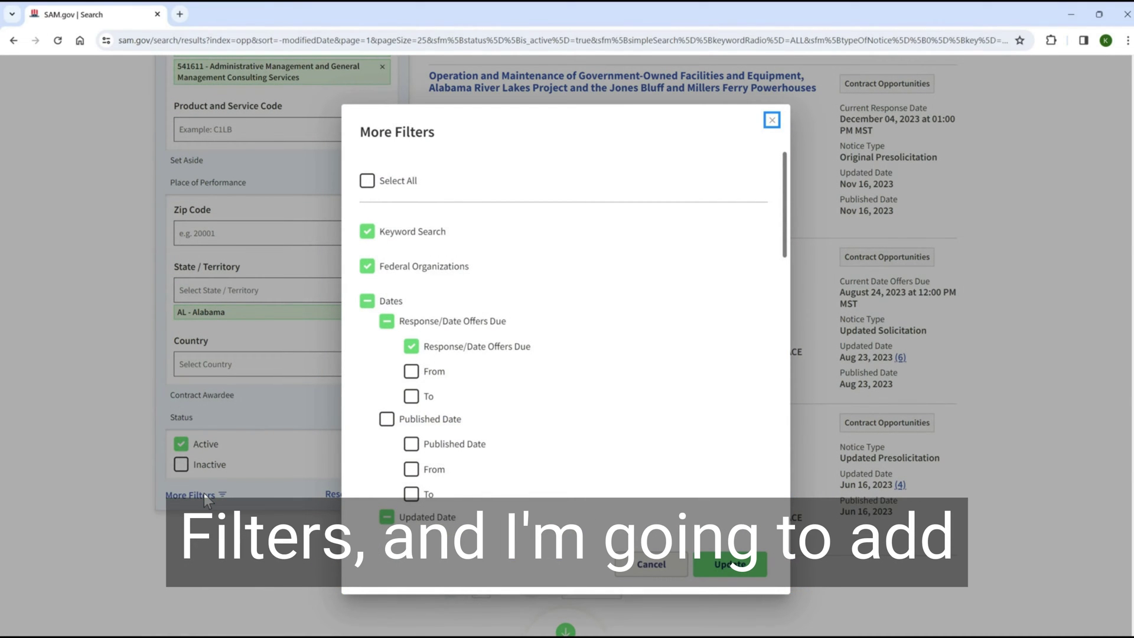
pyautogui.click(386, 421)
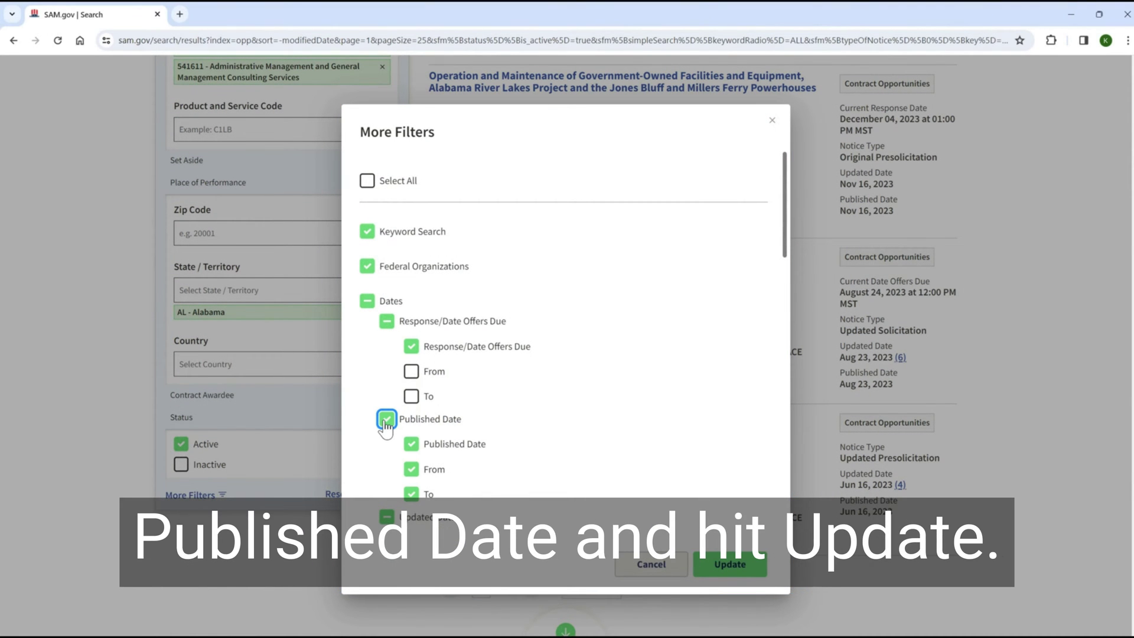
pyautogui.click(726, 568)
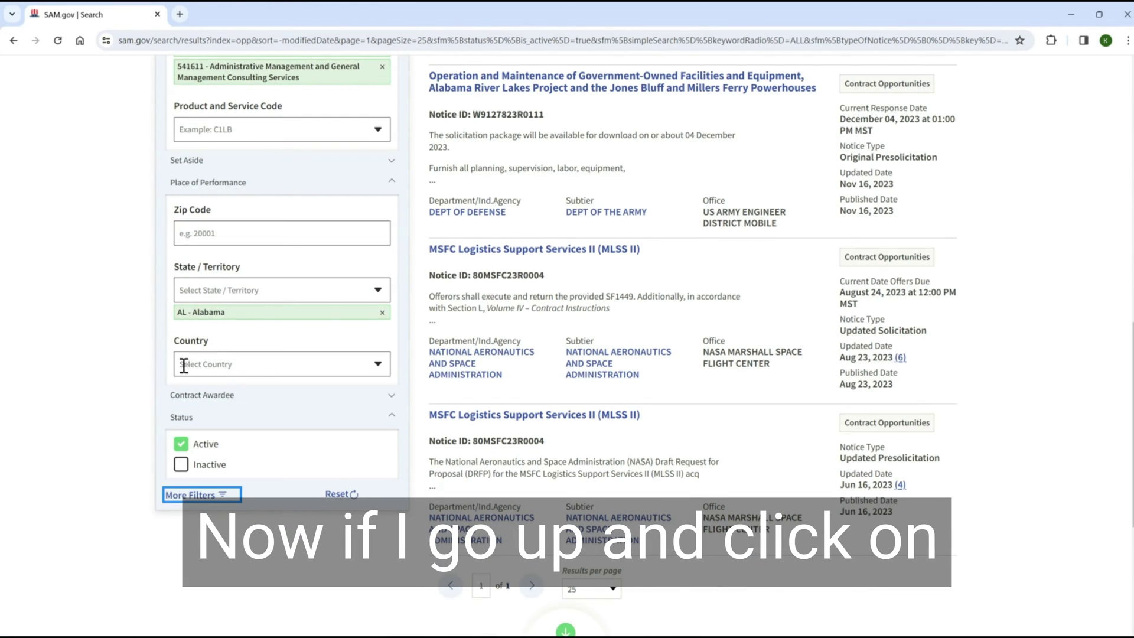
pyautogui.scroll(5, 83, 265)
pyautogui.scroll(1, 80, 260)
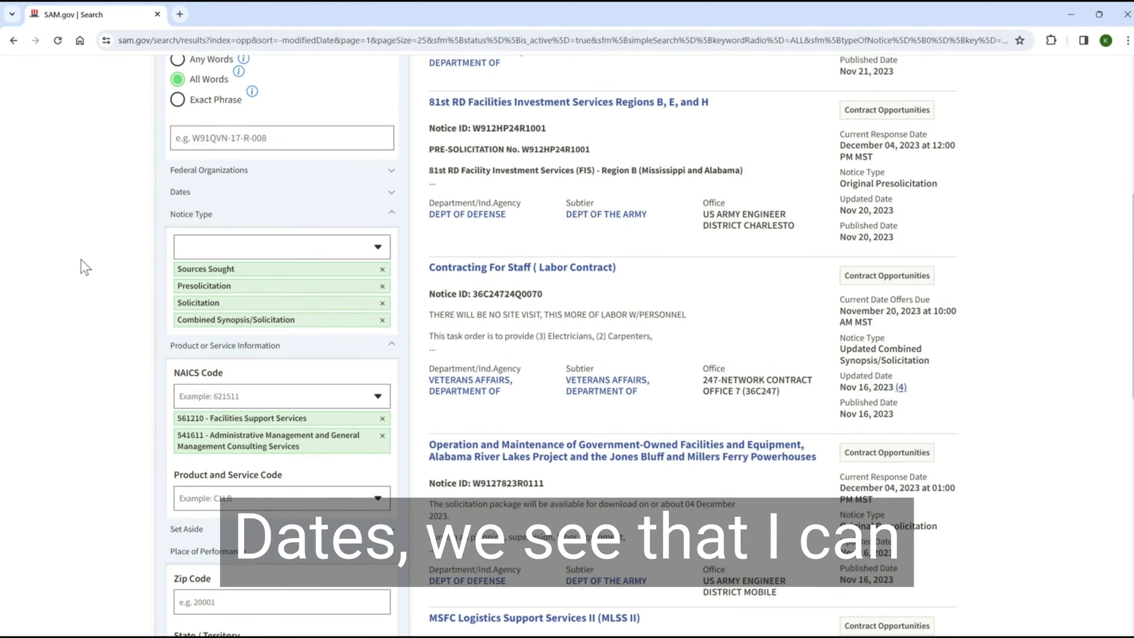
pyautogui.click(187, 195)
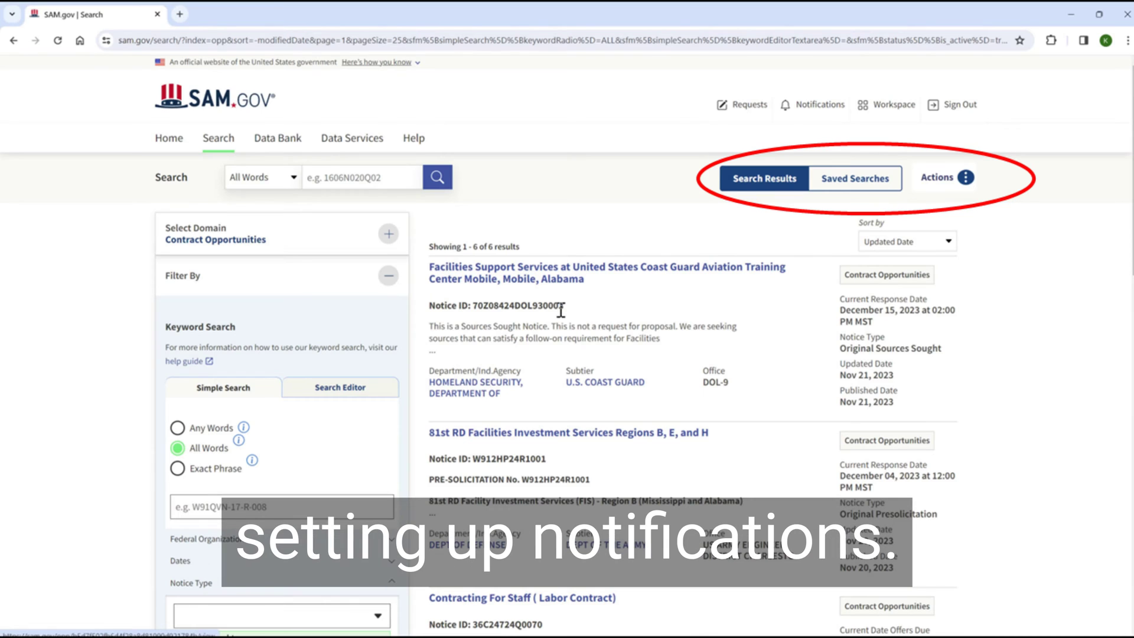
# Save the current contract opportunities search under the name "alabama".
pyautogui.click(950, 184)
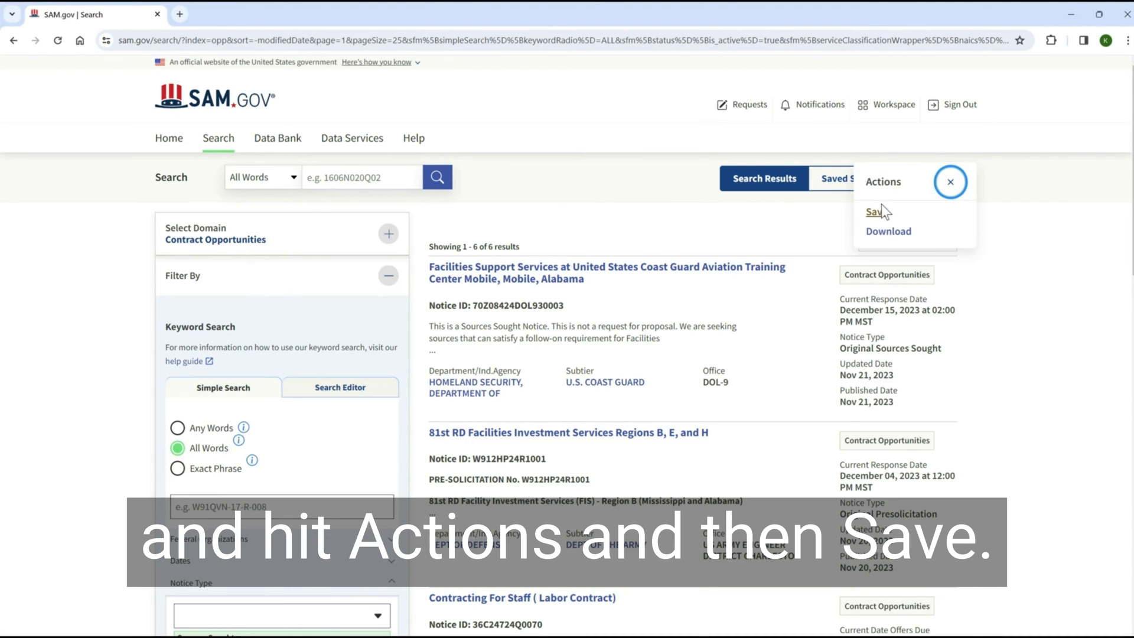
pyautogui.click(878, 213)
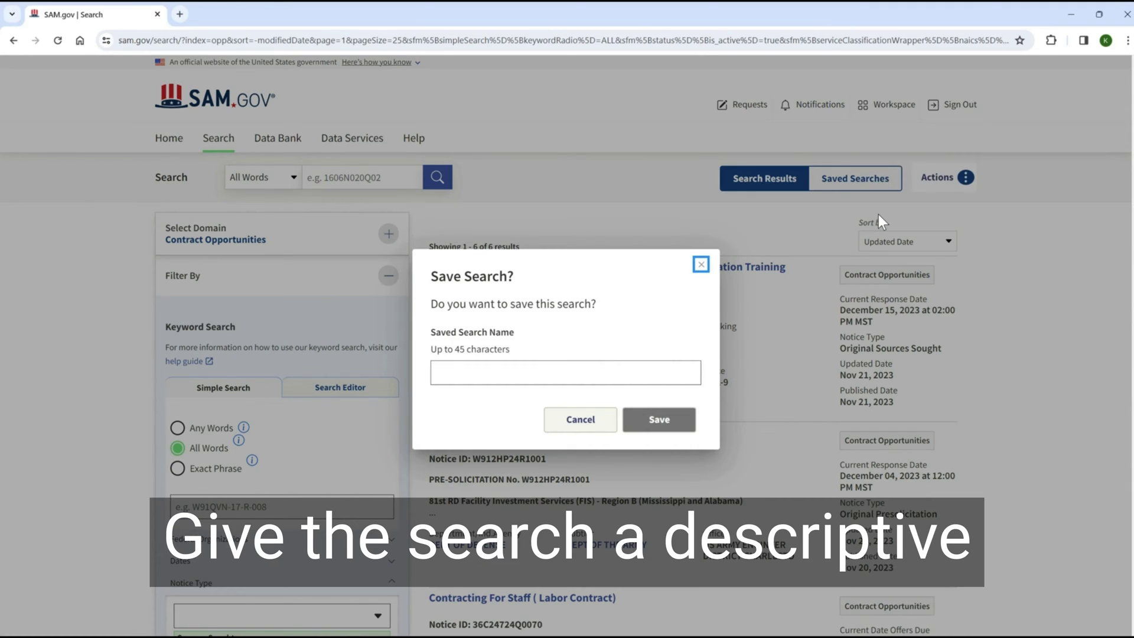
pyautogui.click(554, 369)
pyautogui.write('a')
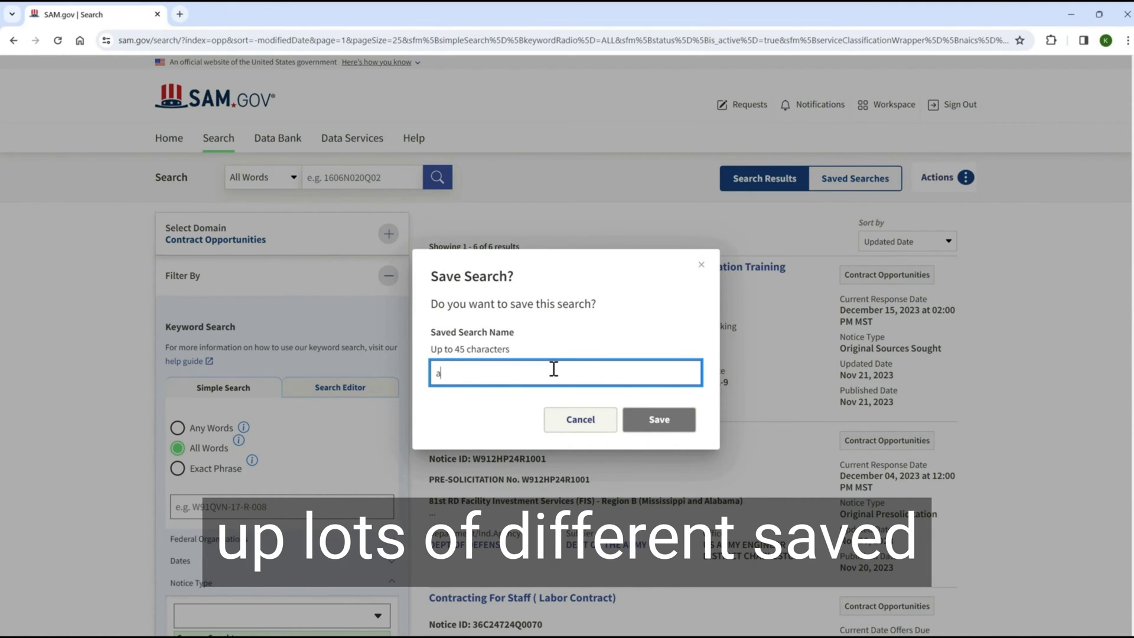
pyautogui.write('labama')
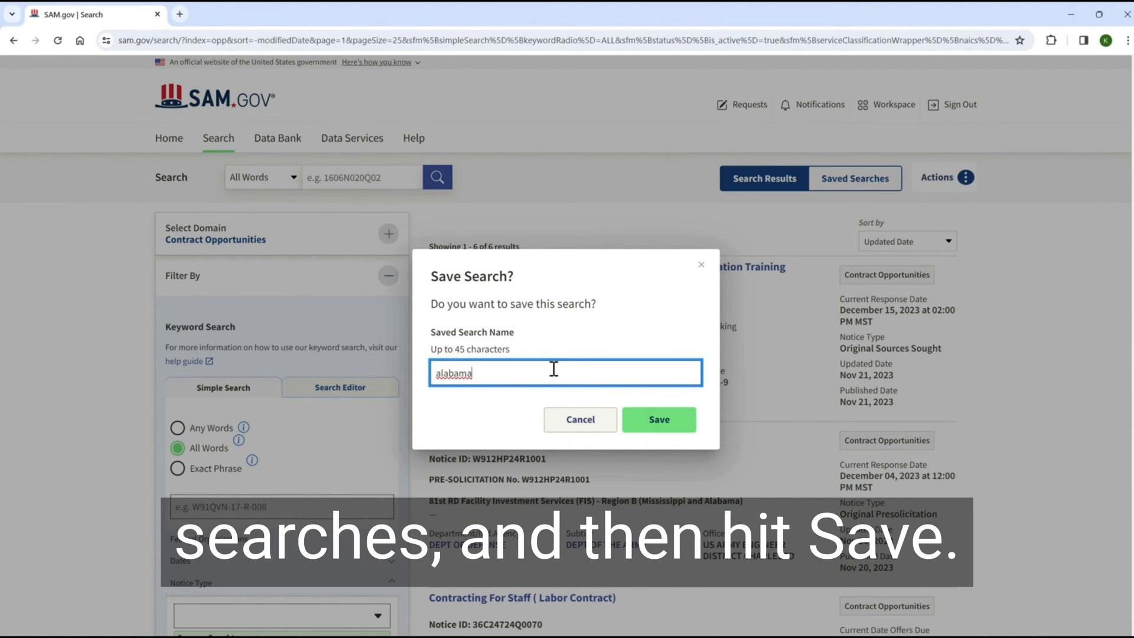
pyautogui.click(670, 422)
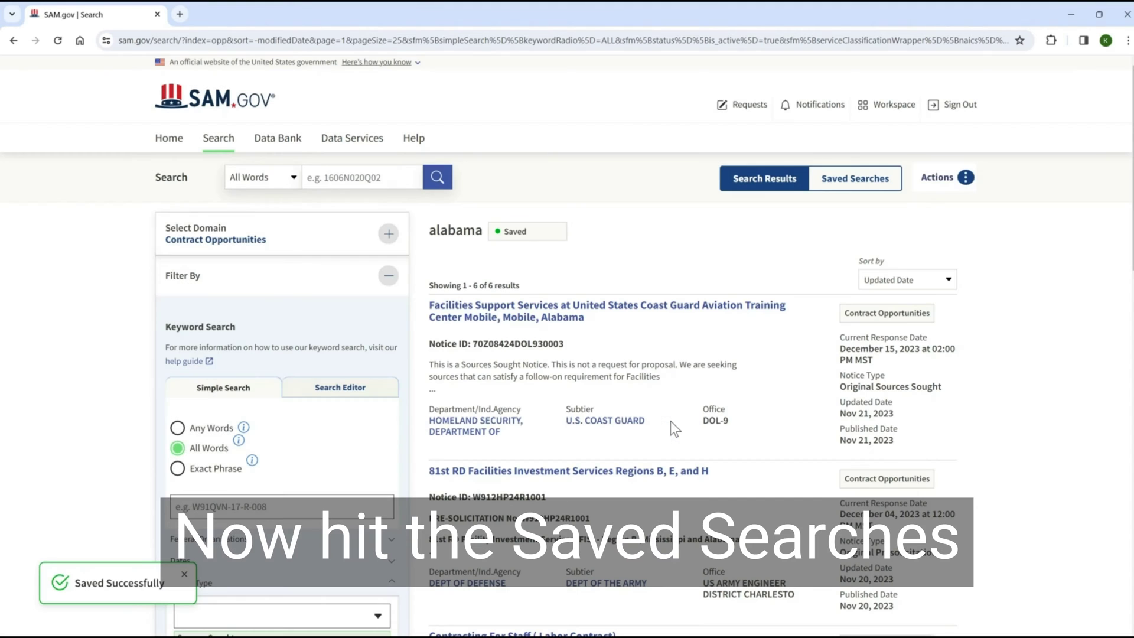
# Open the list of saved searches and turn on notifications for the alabama search.
pyautogui.click(877, 180)
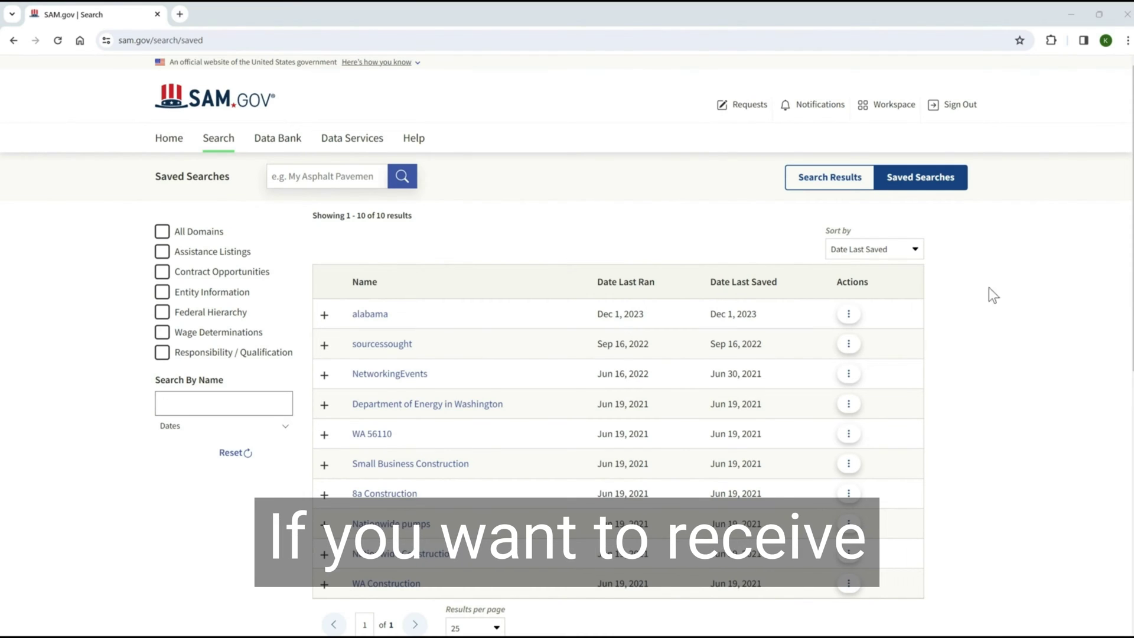
pyautogui.click(848, 317)
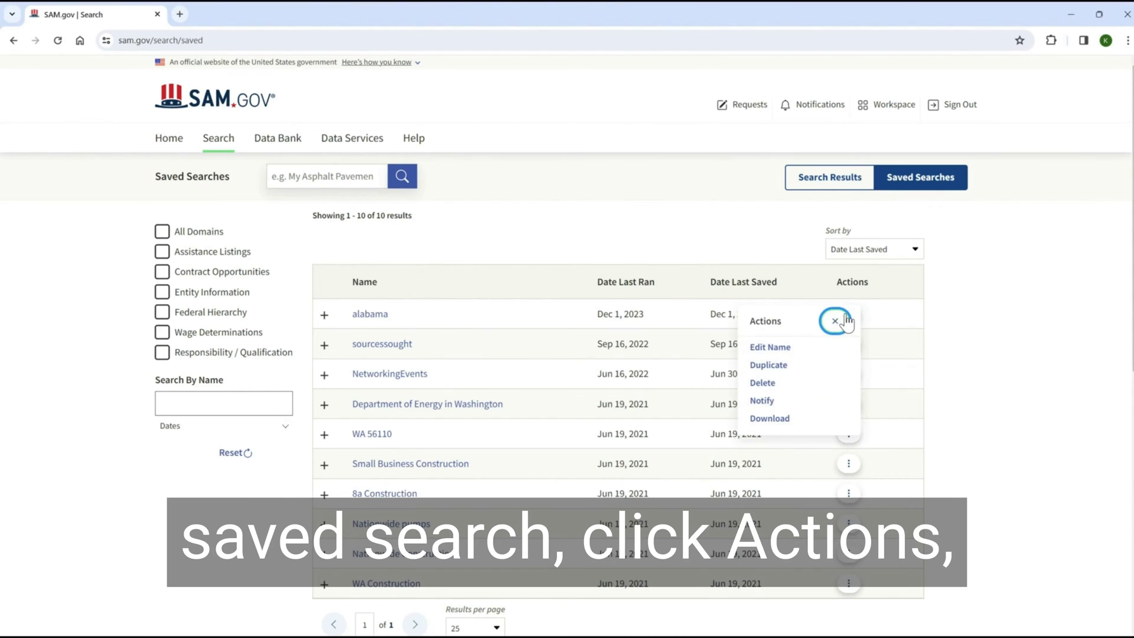
pyautogui.click(762, 401)
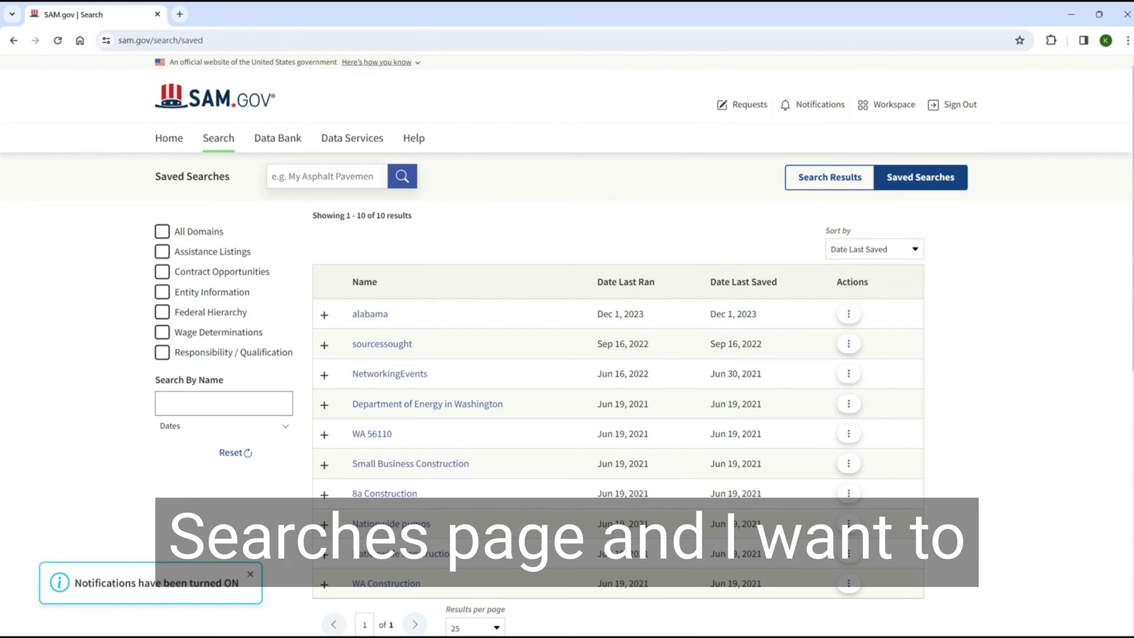
# Return to the search page, reopen the saved searches and run the alabama search.
pyautogui.click(820, 179)
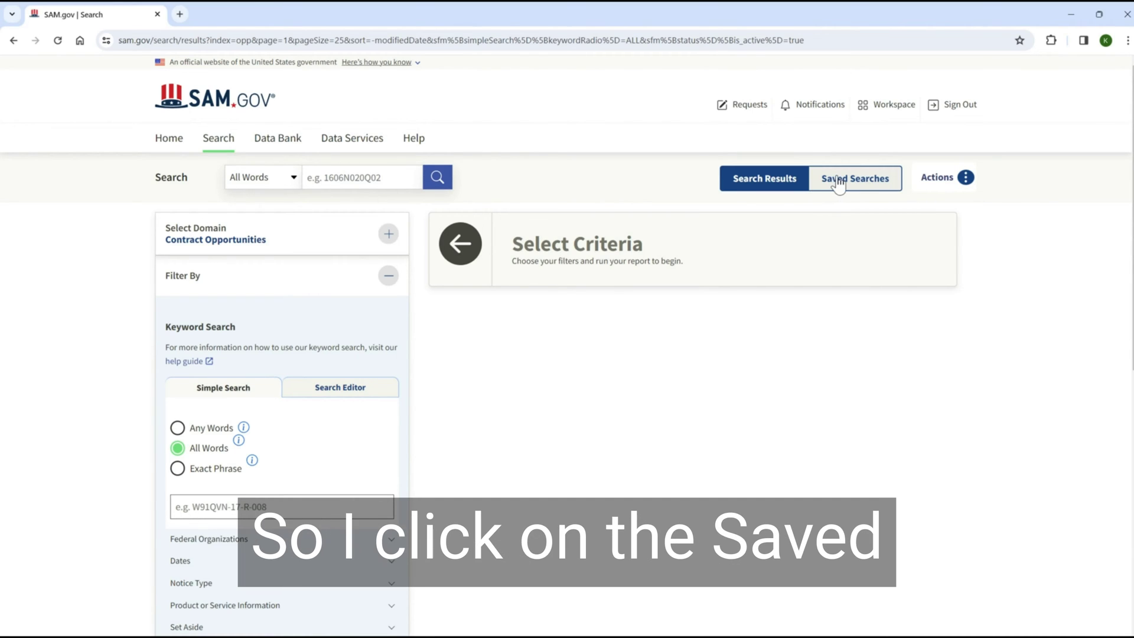
pyautogui.click(821, 182)
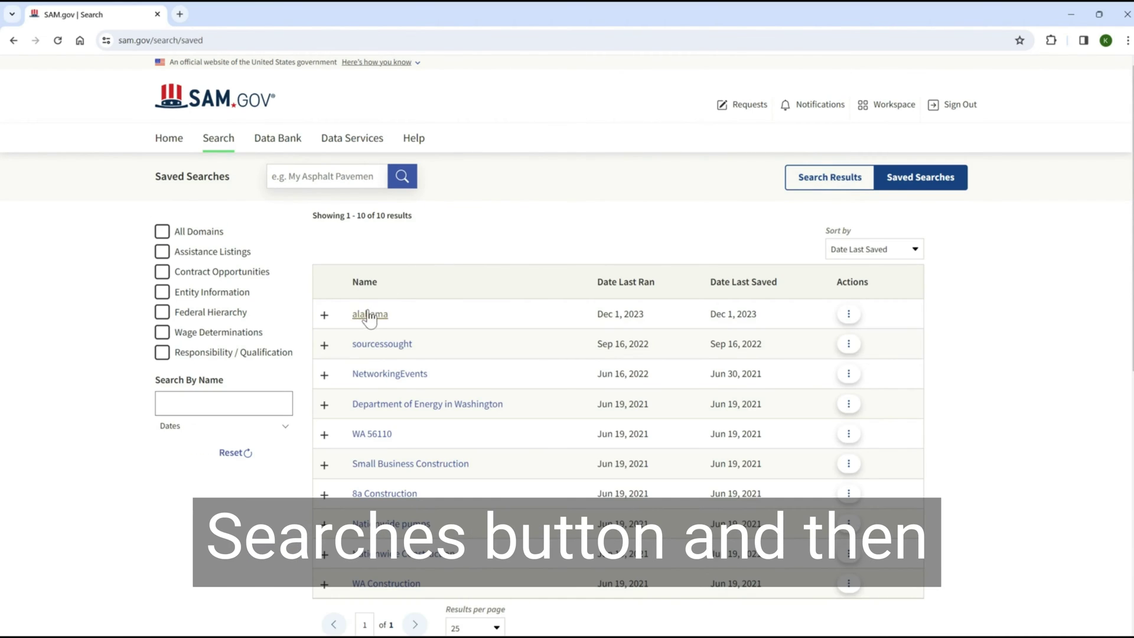
pyautogui.click(367, 319)
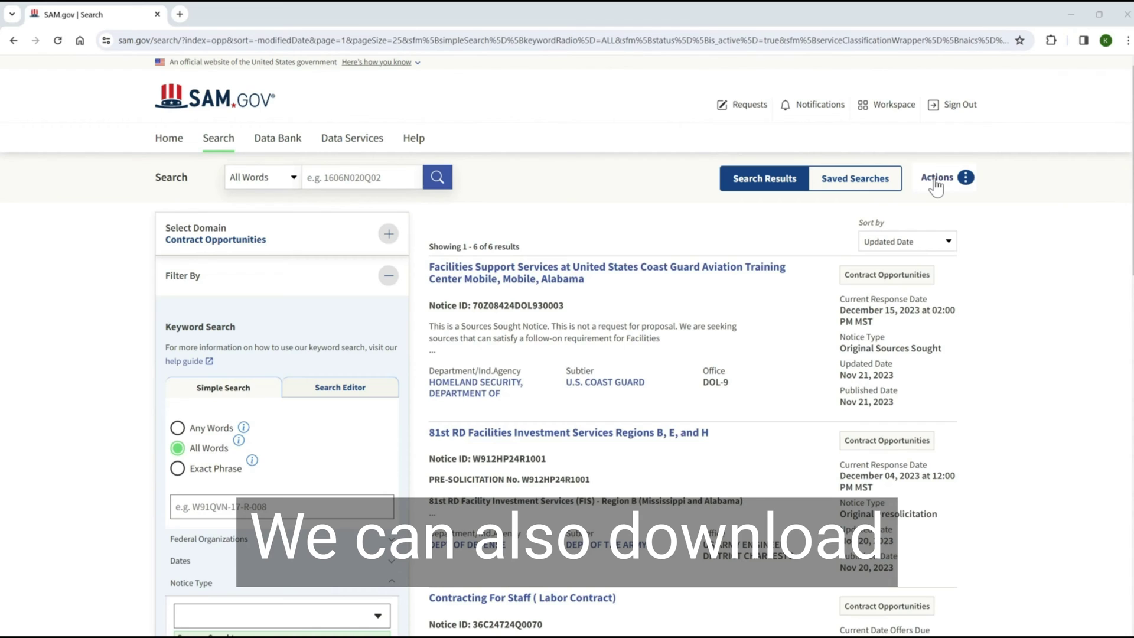
# Open the download options for the alabama search results.
pyautogui.click(967, 179)
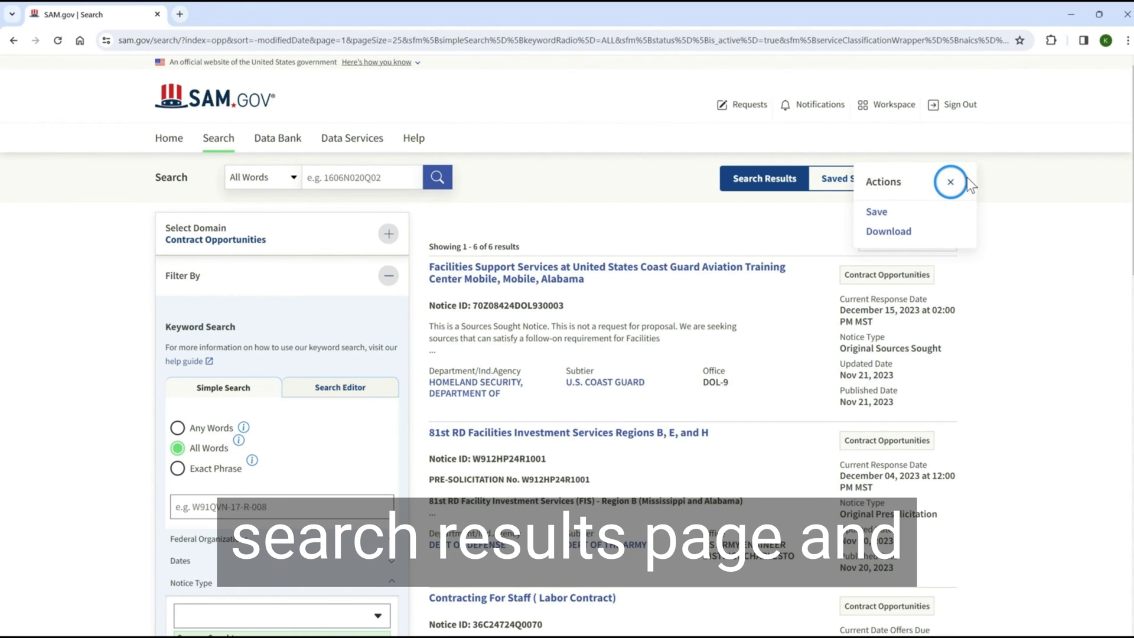
pyautogui.click(887, 233)
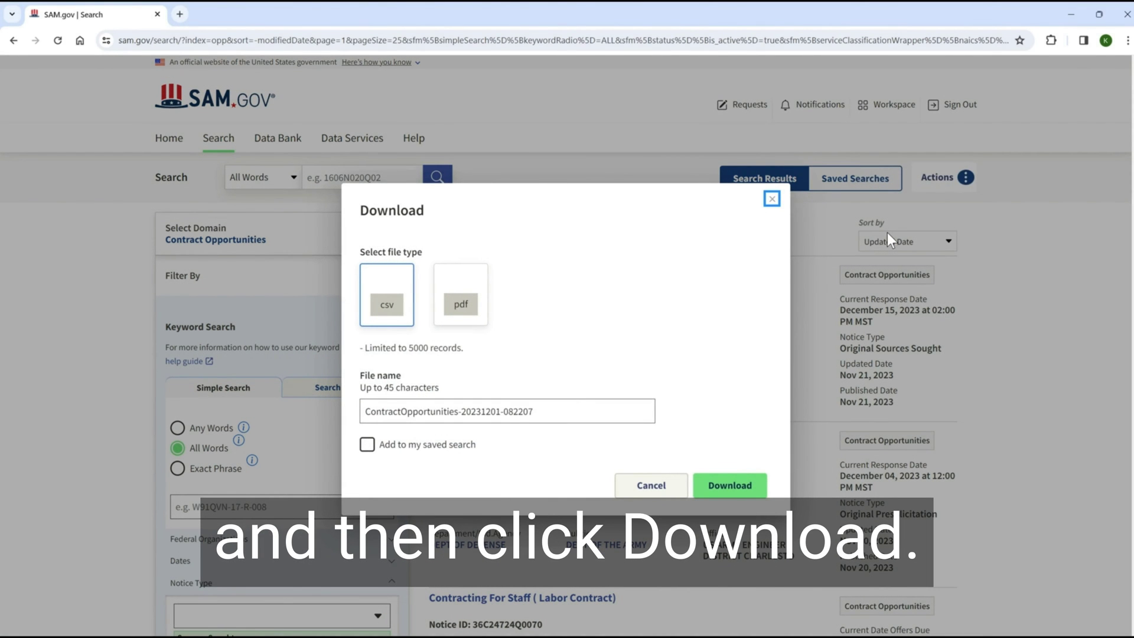